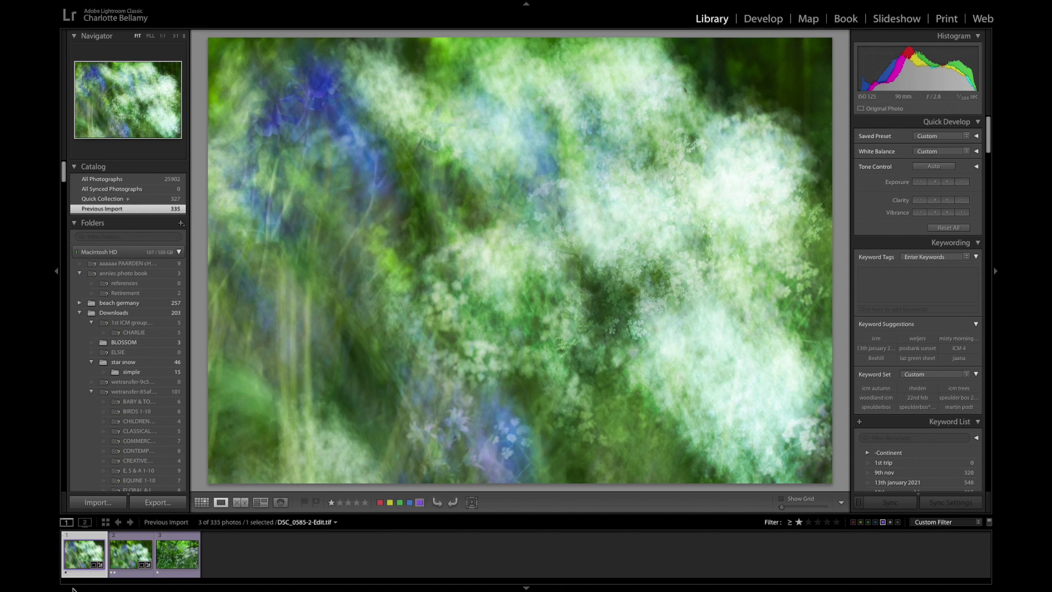
Show DSC_0622-2.NEF in the Library loupe, then the blurred DSC_0585-2.NEF
{"action": "left_click", "coordinate": [179, 559]}
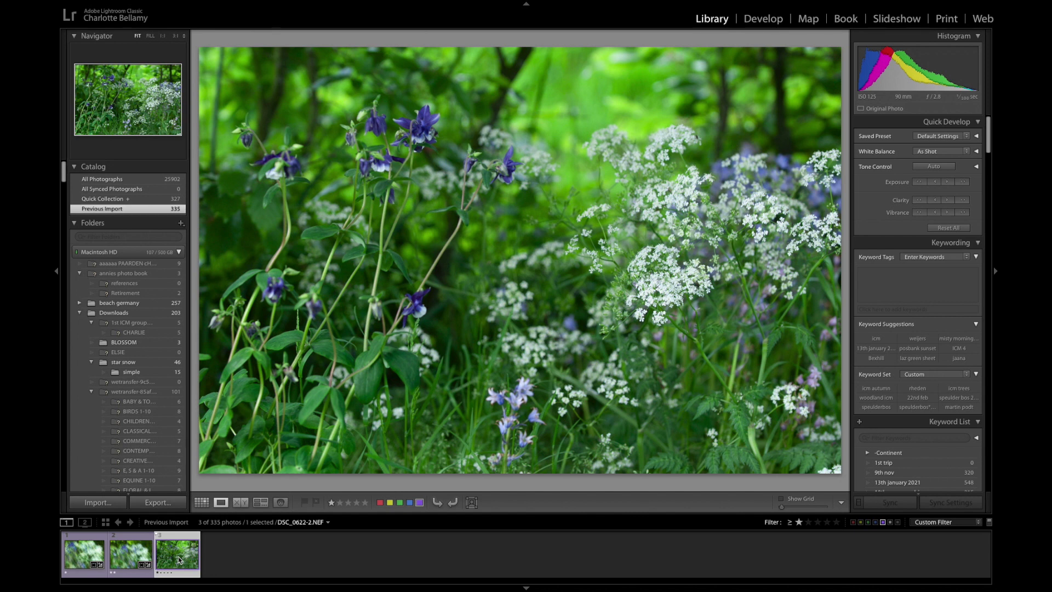
{"action": "left_click", "coordinate": [120, 559]}
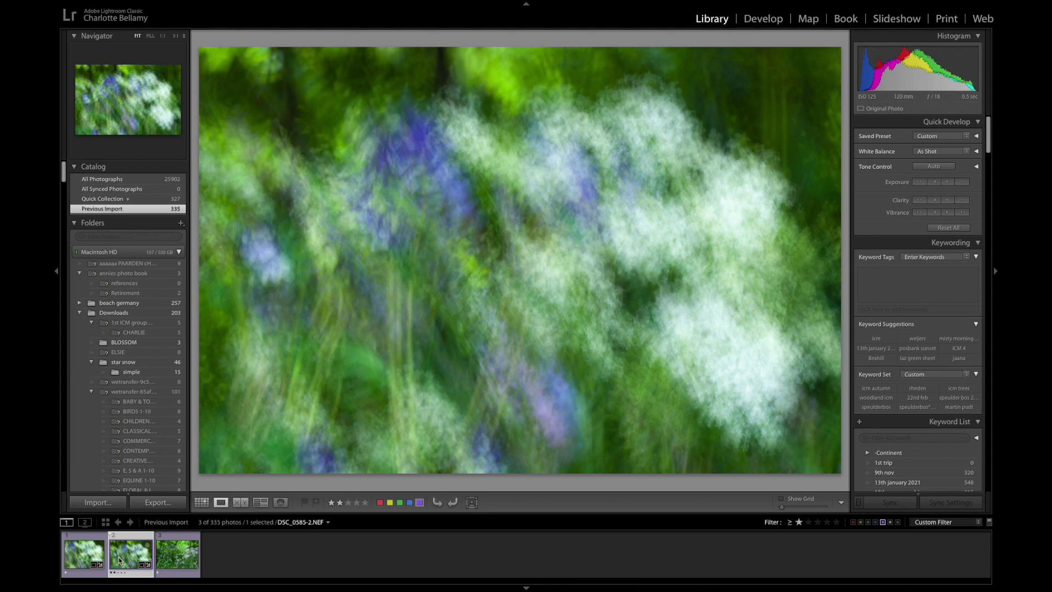
Add DSC_0622-2.NEF to the Quick Collection and select it together with DSC_0585-2.NEF
{"action": "left_click", "coordinate": [193, 550]}
{"action": "key", "text": "b"}
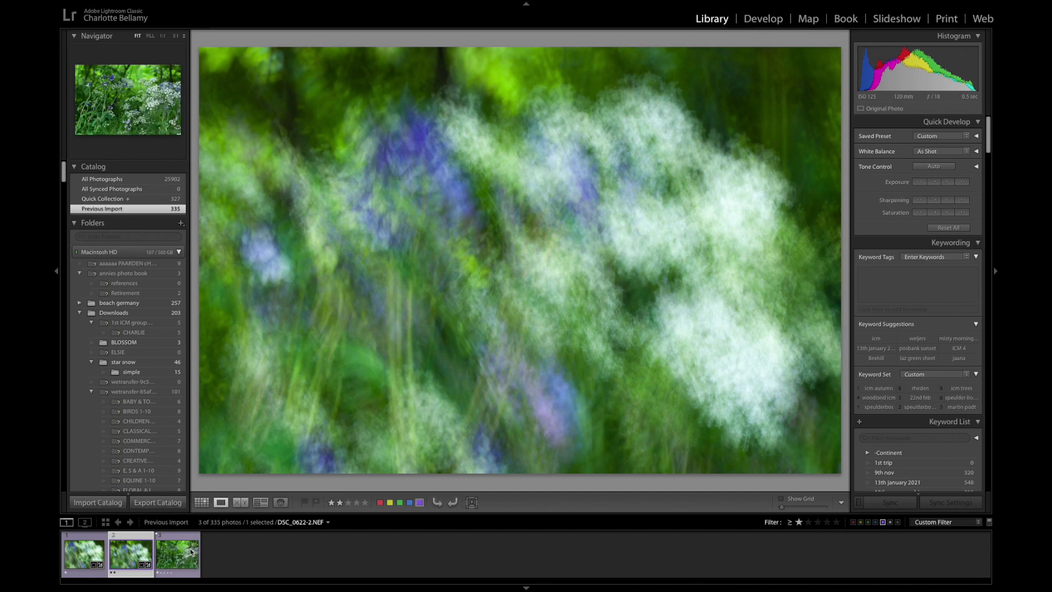
{"action": "left_click", "coordinate": [129, 553]}
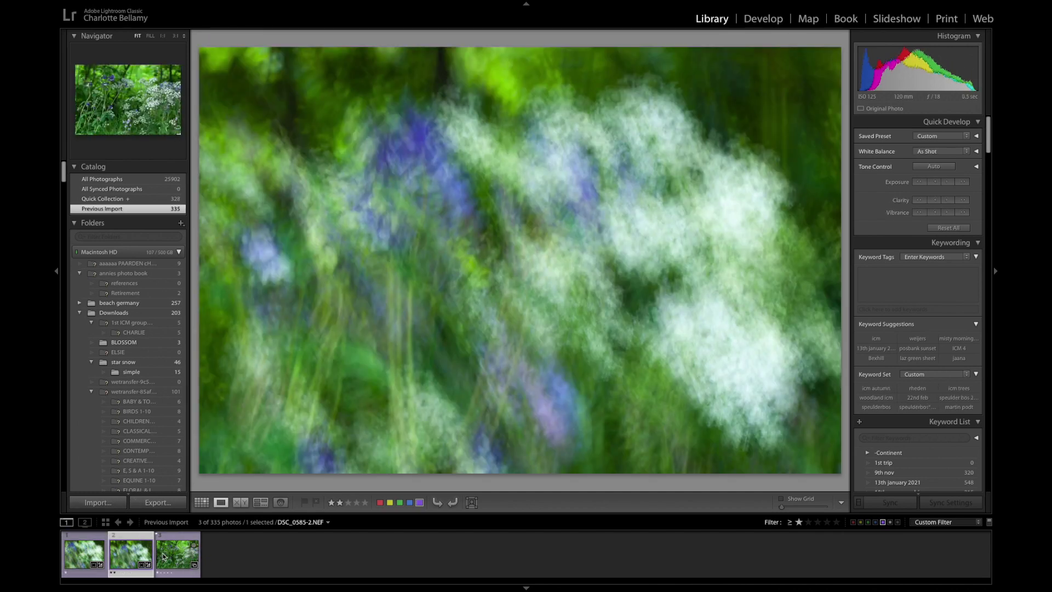
{"action": "left_click", "coordinate": [162, 556], "text": "super"}
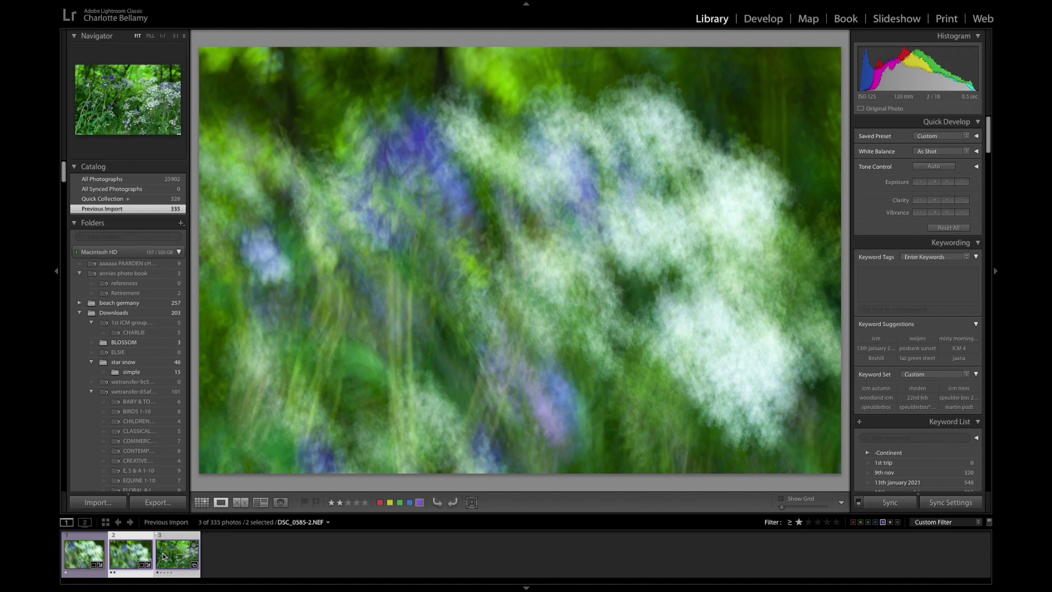
Send both selected photos to Photoshop with Edit In > Open as Layers in Photoshop
{"action": "right_click", "coordinate": [165, 551]}
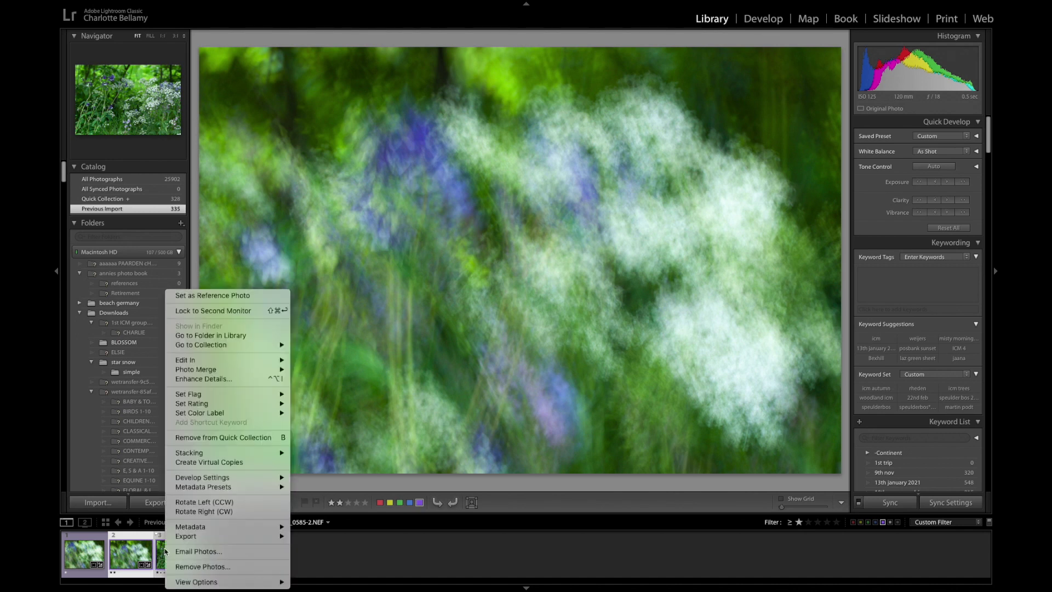
{"action": "mouse_move", "coordinate": [207, 362]}
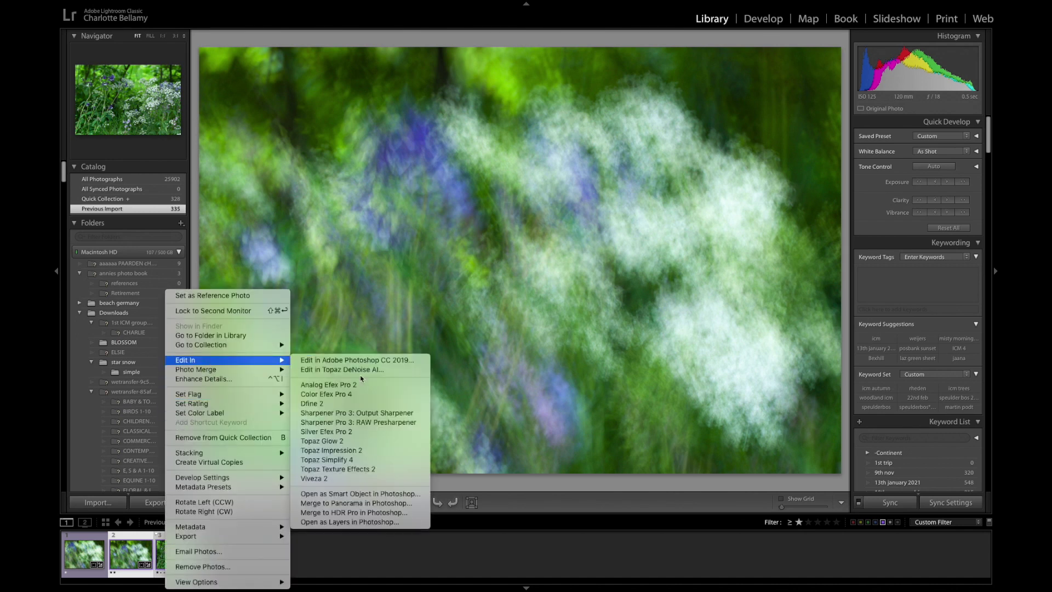
{"action": "left_click", "coordinate": [382, 523]}
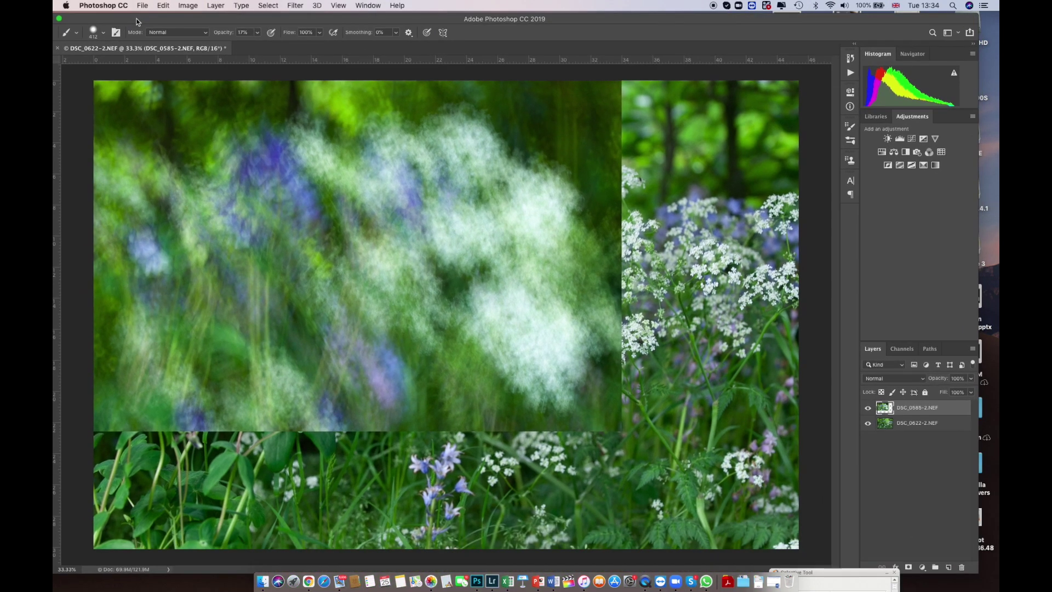
Maximize Photoshop and scale the blurred DSC_0585-2 layer to fill the whole canvas
{"action": "left_click_drag", "start_coordinate": [137, 22], "coordinate": [150, 34]}
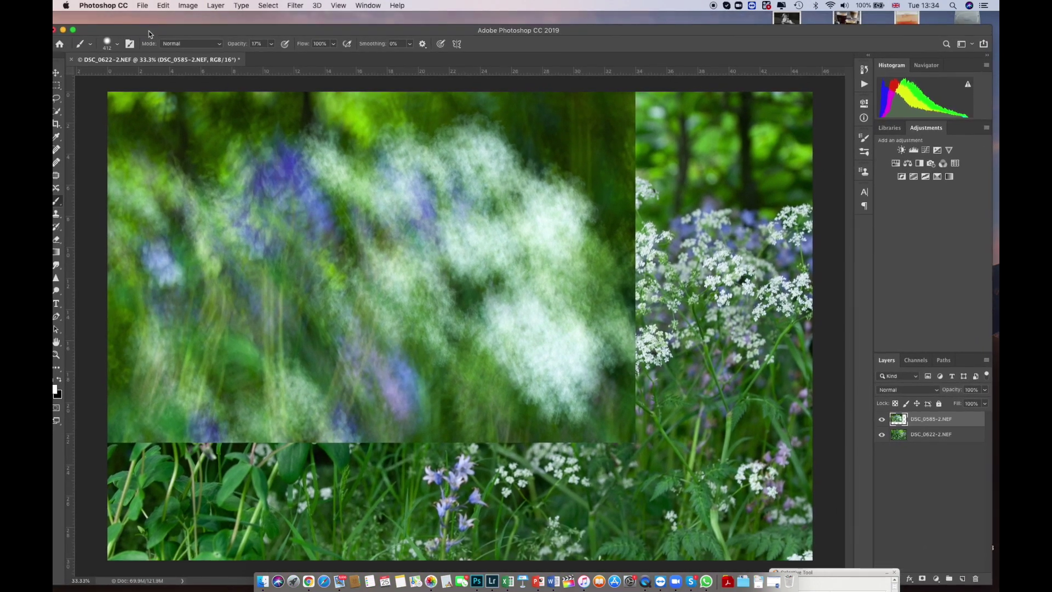
{"action": "left_click", "coordinate": [73, 29]}
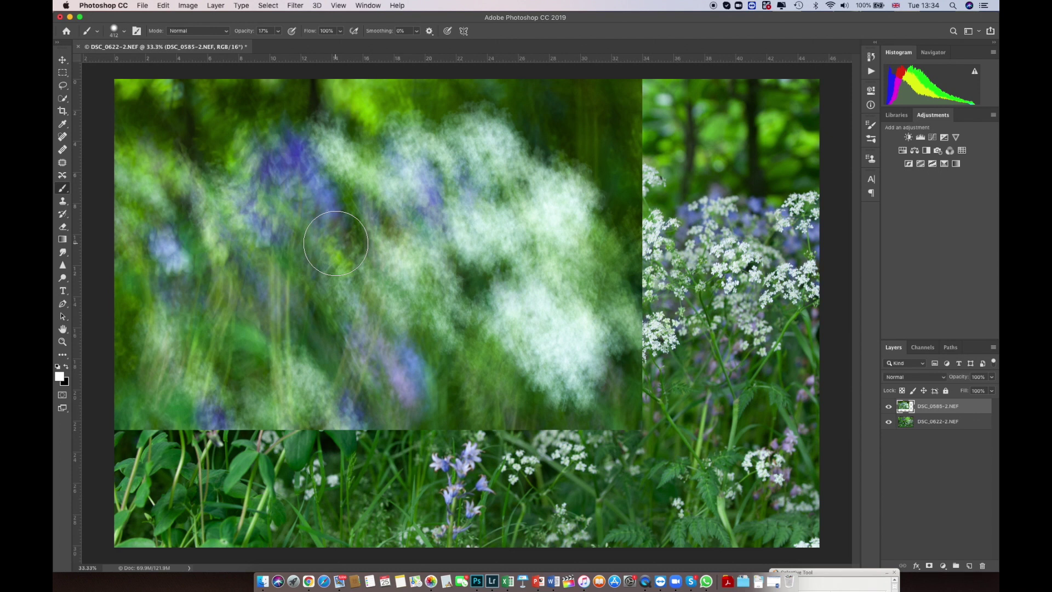
{"action": "left_click", "coordinate": [64, 62]}
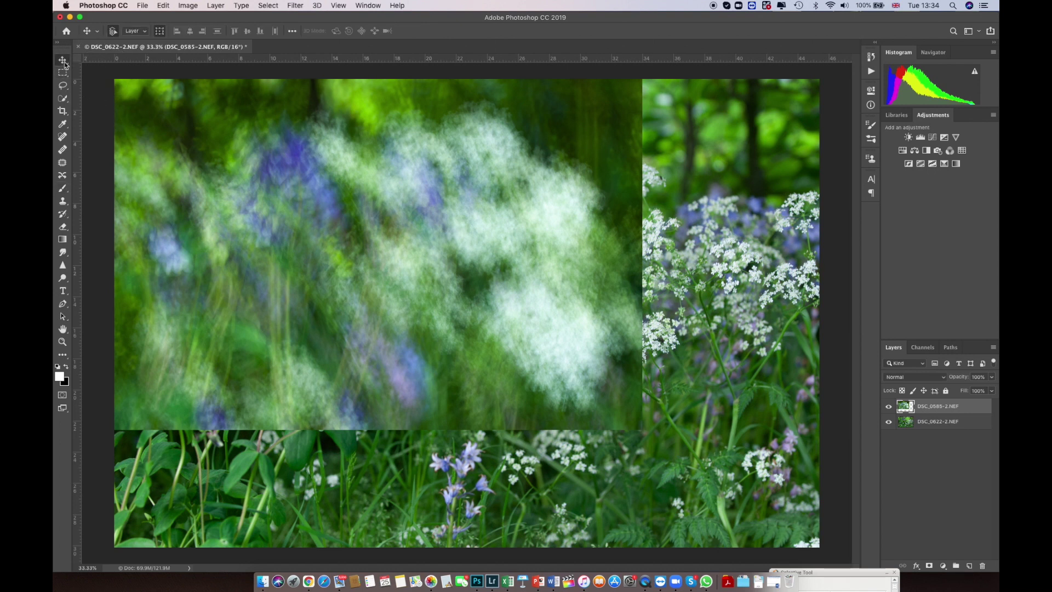
{"action": "key", "text": "super+t"}
{"action": "left_click_drag", "start_coordinate": [643, 430], "coordinate": [817, 552]}
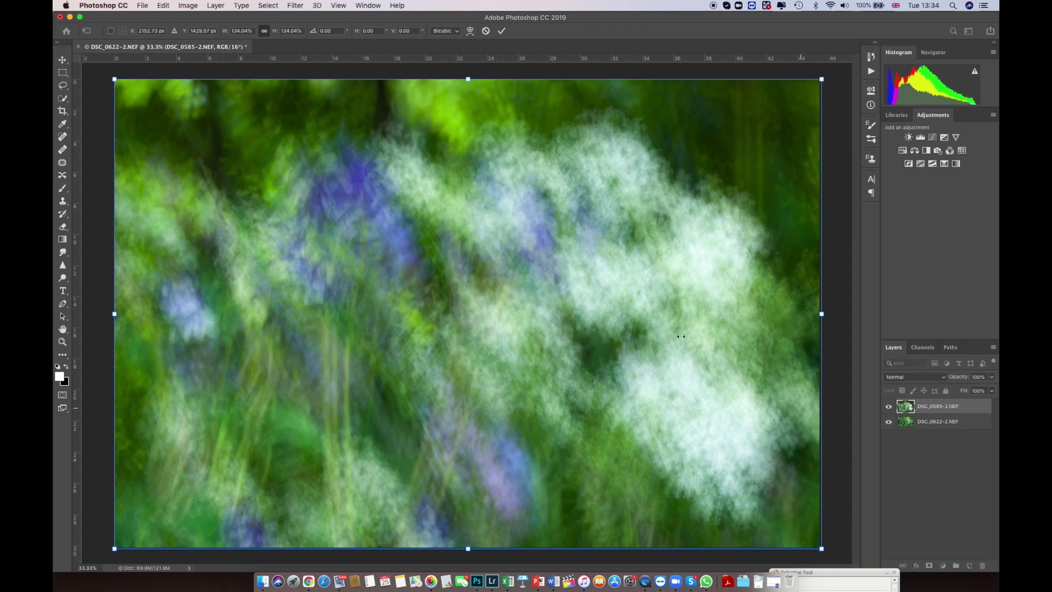
{"action": "left_click", "coordinate": [502, 31]}
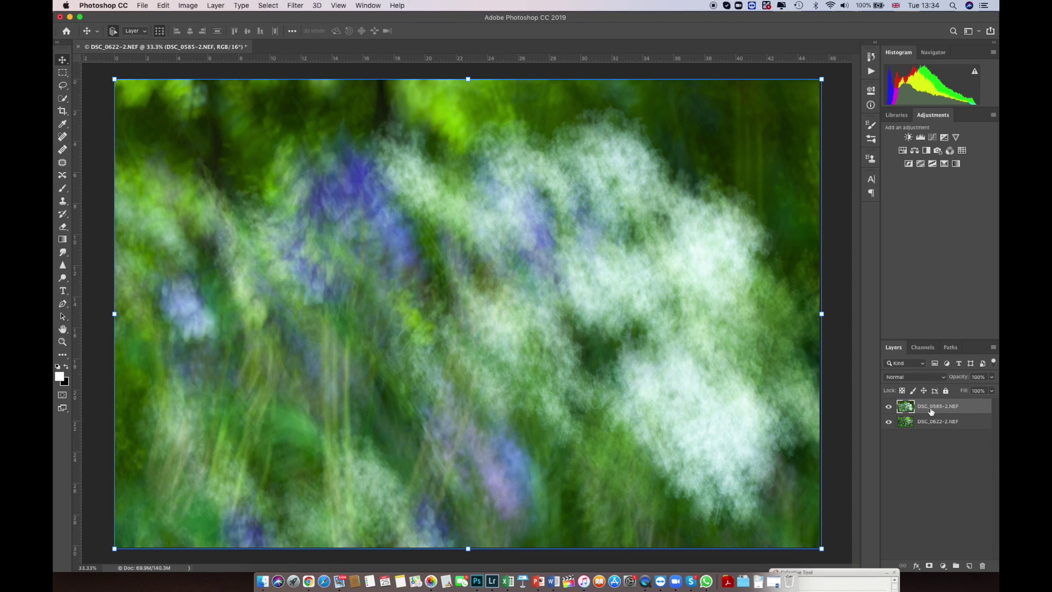
Move the blurred layer below DSC_0622-2 in the Layers panel and select the sharp layer
{"action": "left_click_drag", "start_coordinate": [928, 408], "coordinate": [926, 429]}
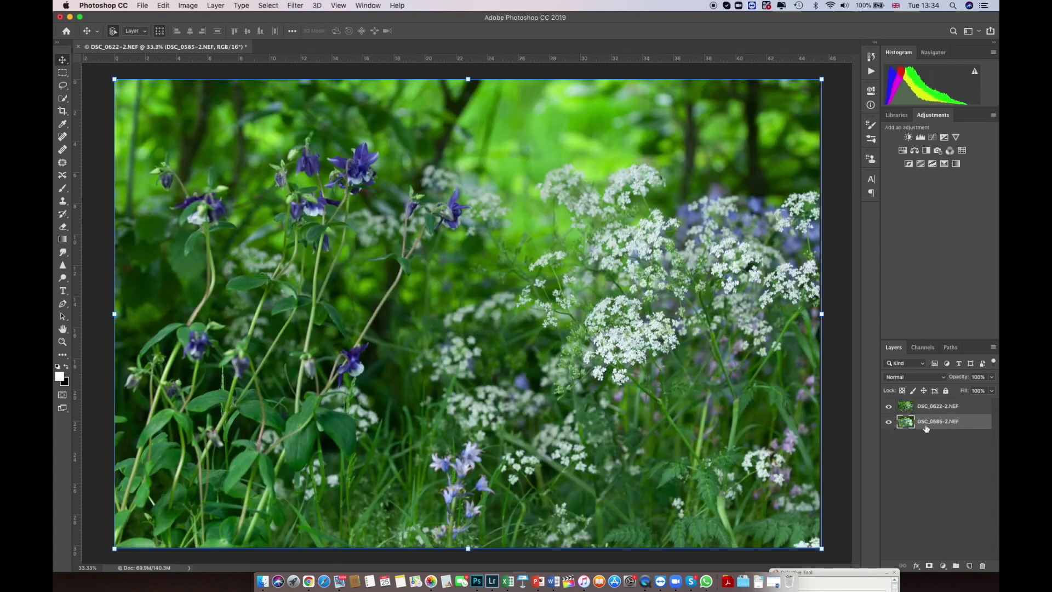
{"action": "left_click", "coordinate": [889, 407]}
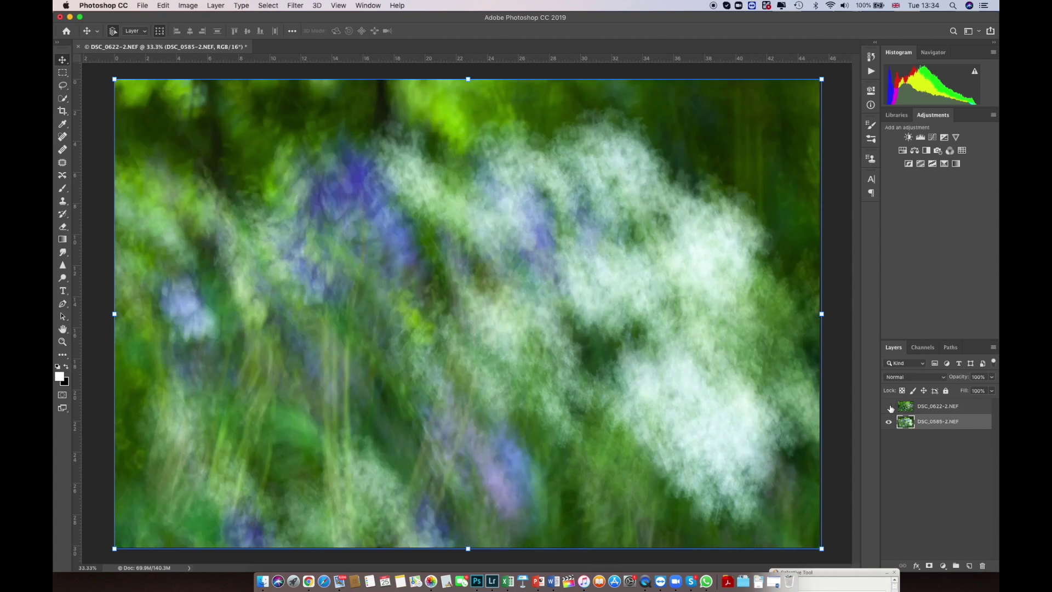
{"action": "left_click", "coordinate": [889, 407]}
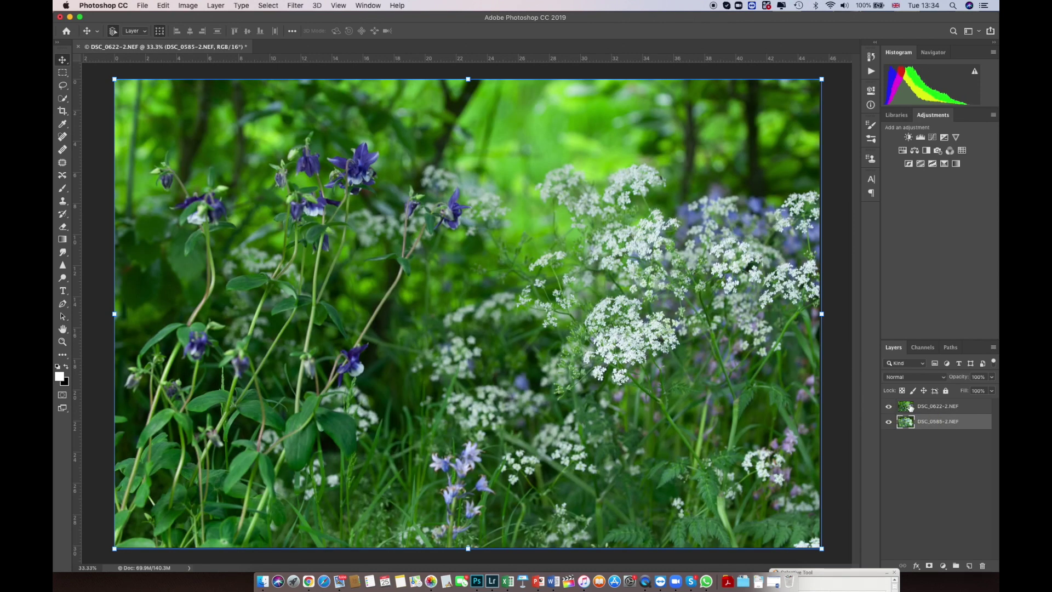
{"action": "left_click", "coordinate": [910, 407]}
Set the DSC_0622-2.NEF layer's blend mode to Soft Light
{"action": "left_click", "coordinate": [946, 378]}
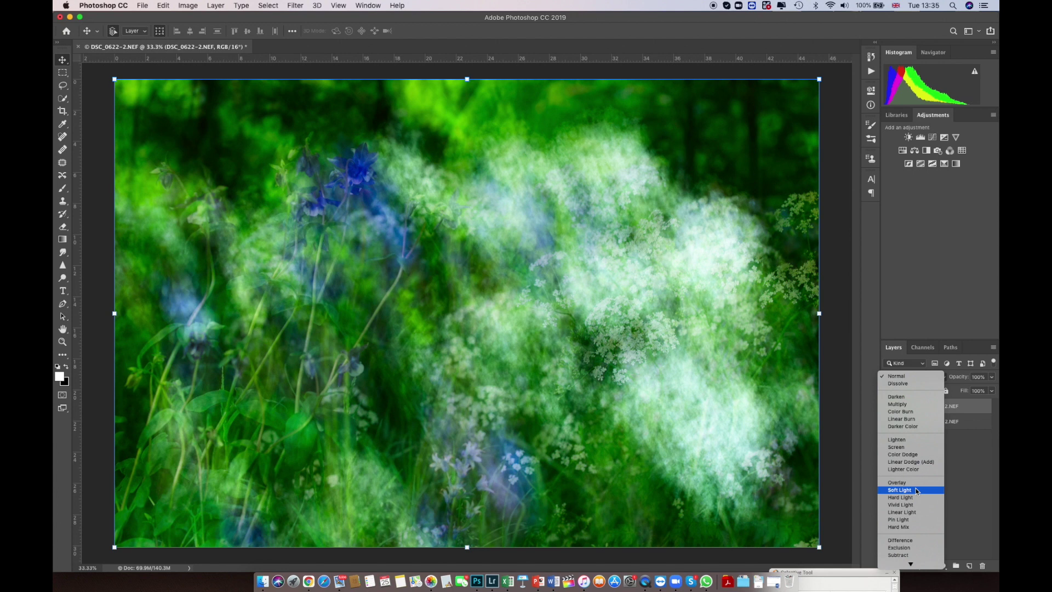
{"action": "left_click", "coordinate": [916, 490]}
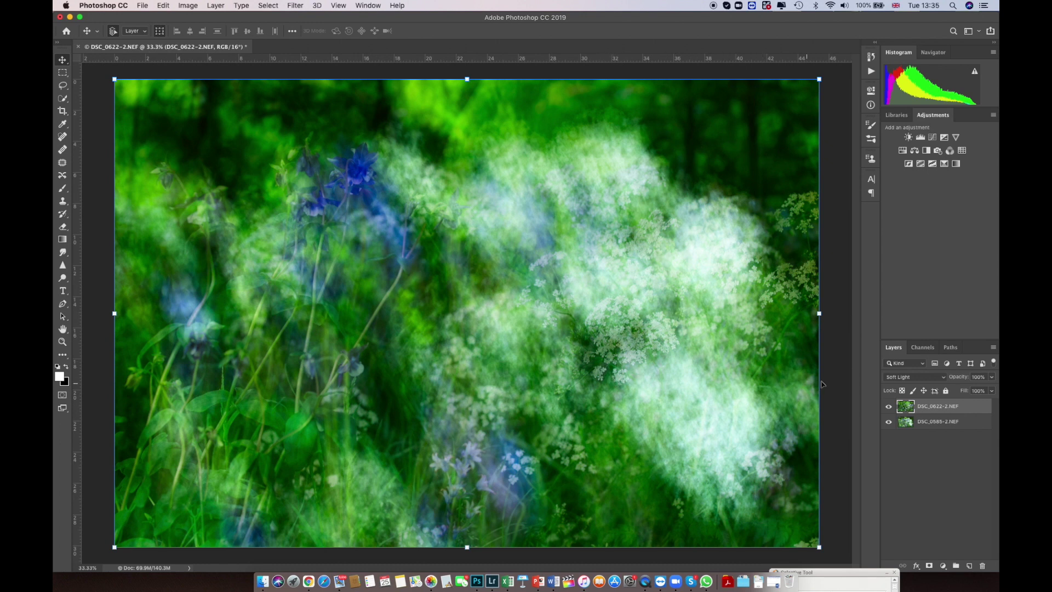
Lower the DSC_0622-2.NEF layer to 57% opacity and toggle its visibility to compare
{"action": "left_click", "coordinate": [992, 378]}
{"action": "left_click_drag", "start_coordinate": [991, 390], "coordinate": [964, 389]}
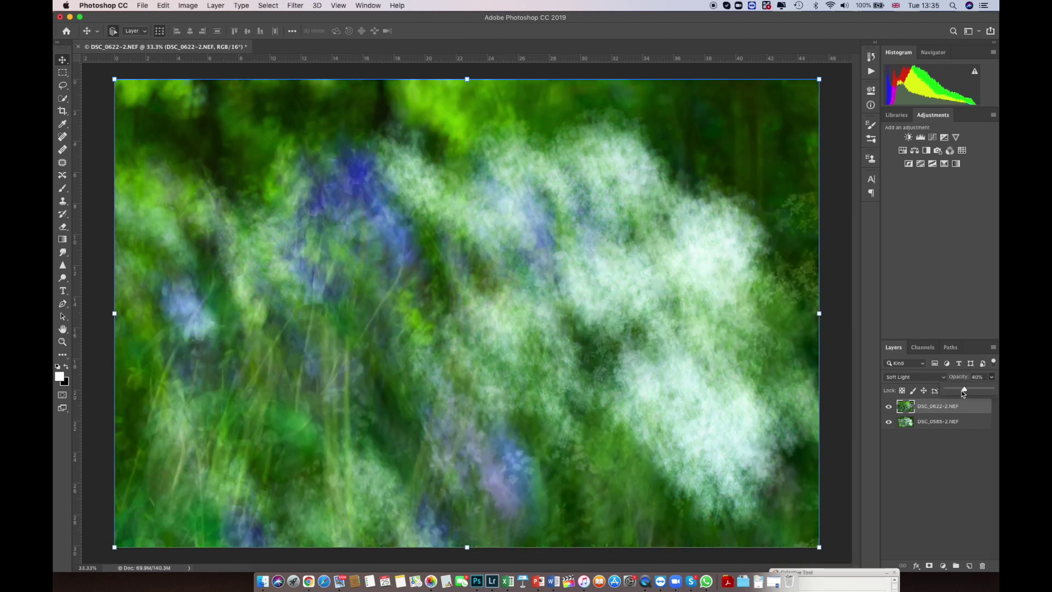
{"action": "mouse_move", "coordinate": [964, 389]}
{"action": "left_mouse_down"}
{"action": "mouse_move", "coordinate": [954, 391]}
{"action": "mouse_move", "coordinate": [973, 392]}
{"action": "left_mouse_up"}
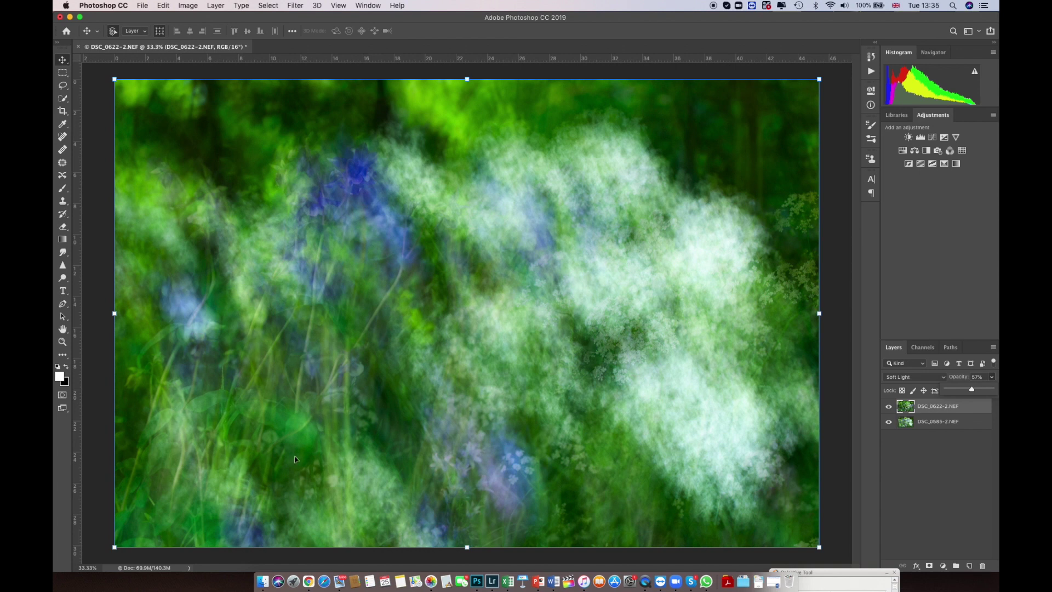
{"action": "left_click", "coordinate": [888, 406]}
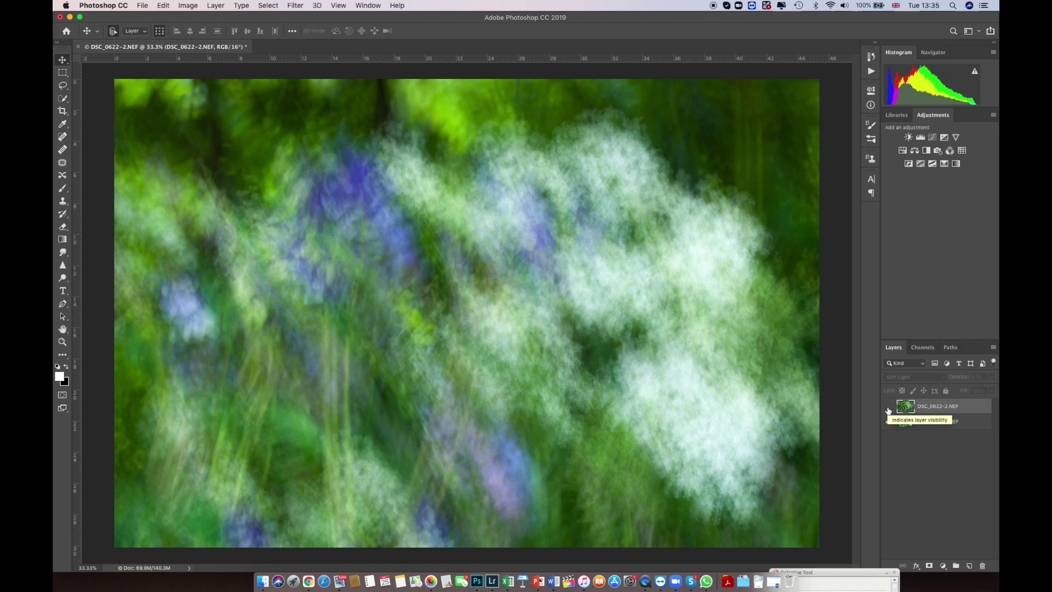
{"action": "left_click", "coordinate": [889, 407]}
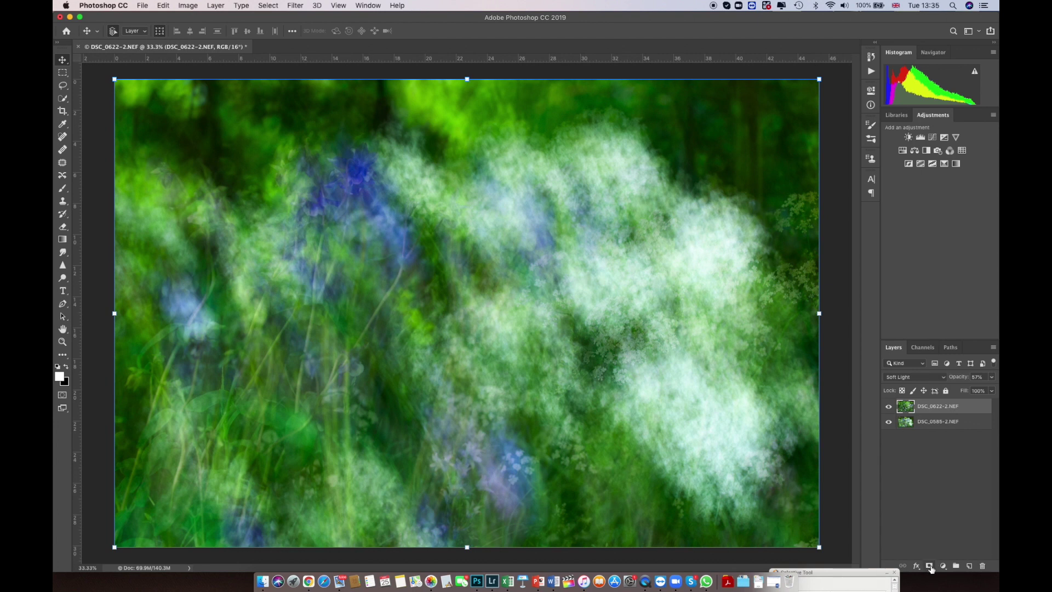
Add a layer mask to DSC_0622-2.NEF and set the Brush tool to 100% opacity
{"action": "left_click", "coordinate": [929, 566]}
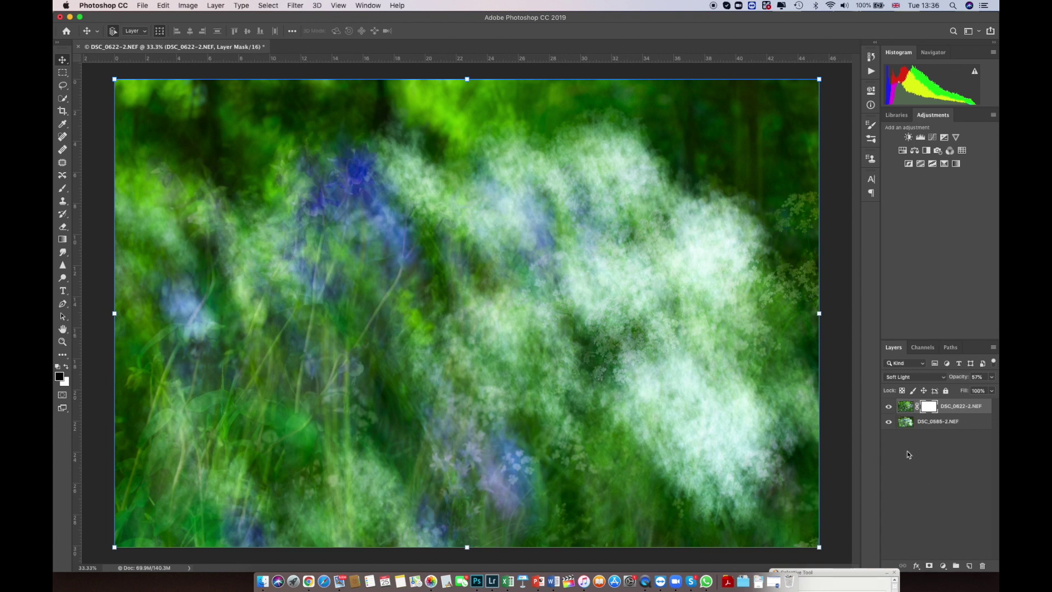
{"action": "left_click", "coordinate": [62, 188]}
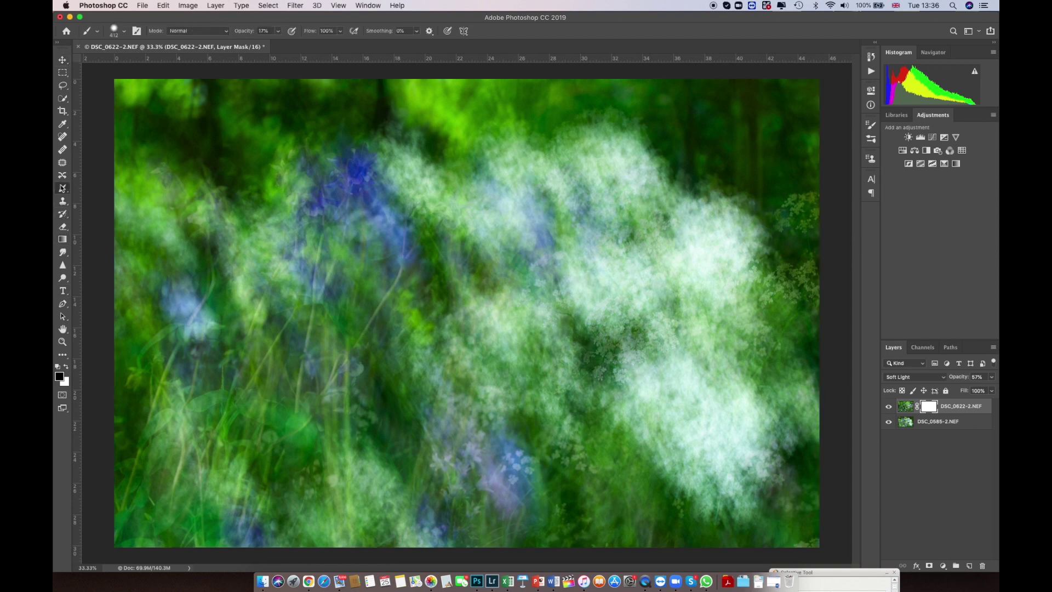
{"action": "left_click", "coordinate": [278, 31]}
{"action": "left_click_drag", "start_coordinate": [279, 44], "coordinate": [325, 48]}
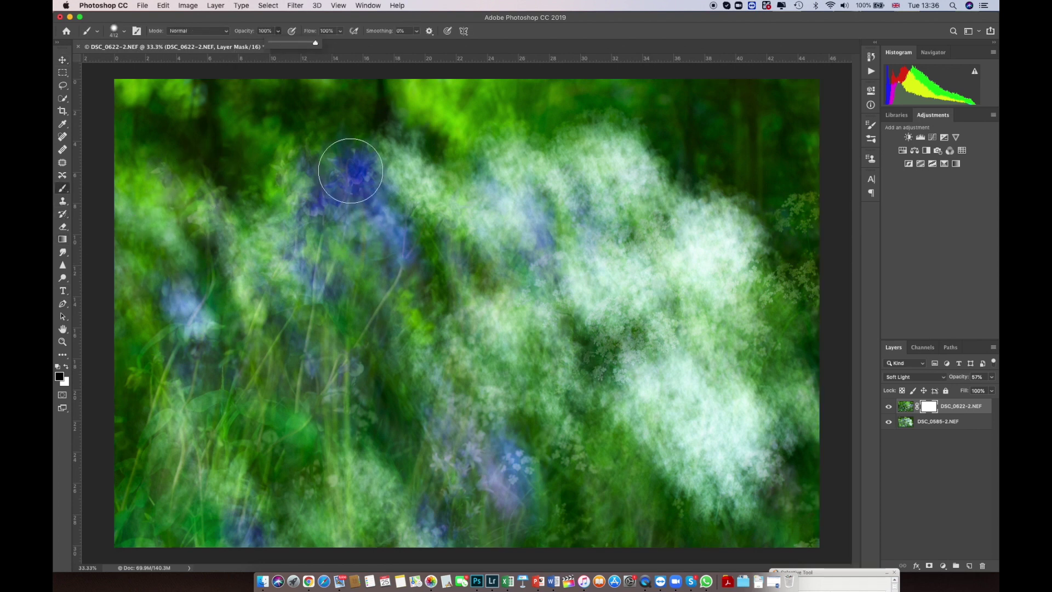
{"action": "left_click", "coordinate": [338, 174]}
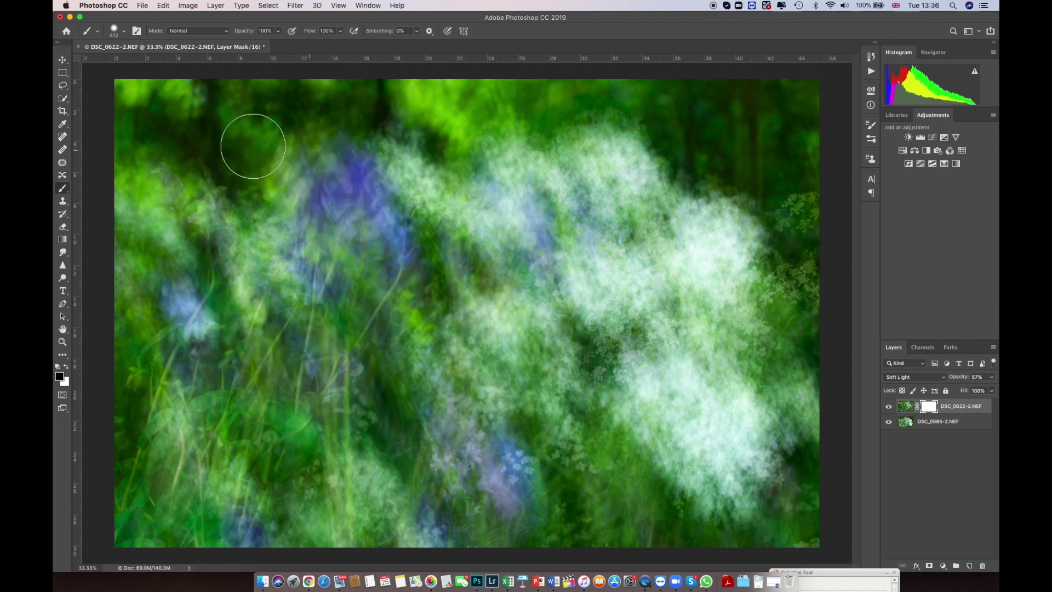
Paint black on the mask over the left side, lower-middle blue flowers and right-edge lacy flowers
{"action": "mouse_move", "coordinate": [218, 137]}
{"action": "left_mouse_down"}
{"action": "mouse_move", "coordinate": [105, 177]}
{"action": "mouse_move", "coordinate": [232, 160]}
{"action": "mouse_move", "coordinate": [271, 244]}
{"action": "mouse_move", "coordinate": [251, 300]}
{"action": "mouse_move", "coordinate": [192, 344]}
{"action": "mouse_move", "coordinate": [191, 432]}
{"action": "mouse_move", "coordinate": [97, 478]}
{"action": "mouse_move", "coordinate": [85, 519]}
{"action": "mouse_move", "coordinate": [124, 526]}
{"action": "mouse_move", "coordinate": [220, 481]}
{"action": "mouse_move", "coordinate": [253, 418]}
{"action": "mouse_move", "coordinate": [298, 390]}
{"action": "mouse_move", "coordinate": [252, 412]}
{"action": "mouse_move", "coordinate": [313, 499]}
{"action": "mouse_move", "coordinate": [379, 522]}
{"action": "mouse_move", "coordinate": [469, 529]}
{"action": "mouse_move", "coordinate": [437, 533]}
{"action": "mouse_move", "coordinate": [327, 466]}
{"action": "mouse_move", "coordinate": [299, 410]}
{"action": "mouse_move", "coordinate": [291, 331]}
{"action": "mouse_move", "coordinate": [316, 292]}
{"action": "mouse_move", "coordinate": [372, 260]}
{"action": "mouse_move", "coordinate": [404, 333]}
{"action": "mouse_move", "coordinate": [382, 334]}
{"action": "mouse_move", "coordinate": [357, 258]}
{"action": "mouse_move", "coordinate": [382, 214]}
{"action": "mouse_move", "coordinate": [319, 192]}
{"action": "mouse_move", "coordinate": [181, 90]}
{"action": "left_mouse_up"}
{"action": "mouse_move", "coordinate": [434, 504]}
{"action": "left_mouse_down"}
{"action": "mouse_move", "coordinate": [507, 501]}
{"action": "mouse_move", "coordinate": [481, 462]}
{"action": "mouse_move", "coordinate": [497, 520]}
{"action": "mouse_move", "coordinate": [392, 506]}
{"action": "mouse_move", "coordinate": [390, 414]}
{"action": "mouse_move", "coordinate": [301, 418]}
{"action": "mouse_move", "coordinate": [296, 249]}
{"action": "mouse_move", "coordinate": [156, 353]}
{"action": "mouse_move", "coordinate": [276, 495]}
{"action": "mouse_move", "coordinate": [200, 363]}
{"action": "mouse_move", "coordinate": [258, 415]}
{"action": "mouse_move", "coordinate": [379, 374]}
{"action": "mouse_move", "coordinate": [306, 301]}
{"action": "mouse_move", "coordinate": [271, 332]}
{"action": "mouse_move", "coordinate": [308, 386]}
{"action": "mouse_move", "coordinate": [293, 364]}
{"action": "left_mouse_up"}
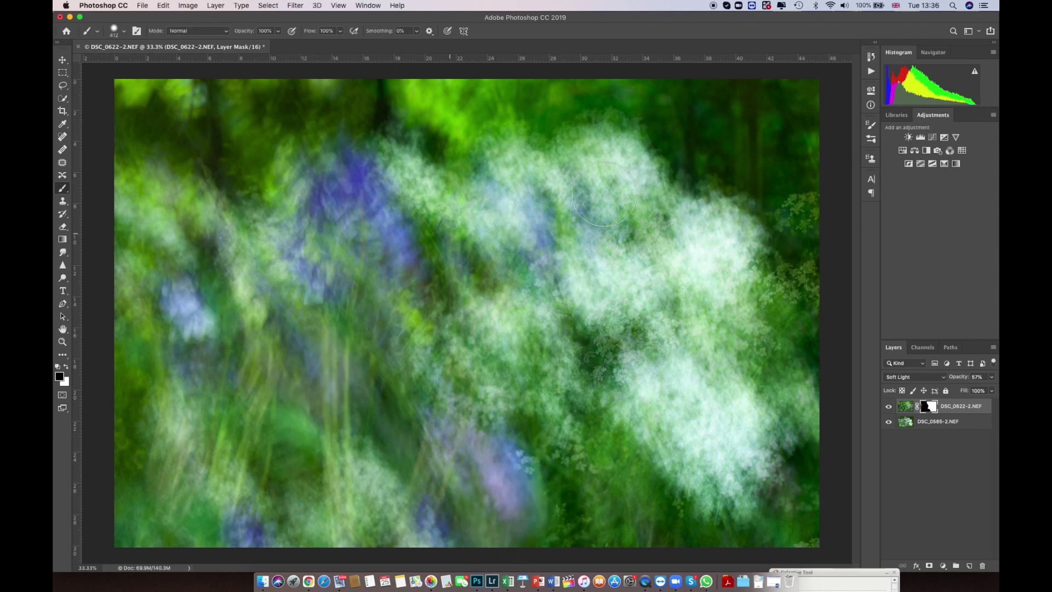
{"action": "mouse_move", "coordinate": [777, 184]}
{"action": "left_mouse_down"}
{"action": "mouse_move", "coordinate": [791, 175]}
{"action": "mouse_move", "coordinate": [839, 287]}
{"action": "mouse_move", "coordinate": [822, 223]}
{"action": "mouse_move", "coordinate": [850, 286]}
{"action": "left_mouse_up"}
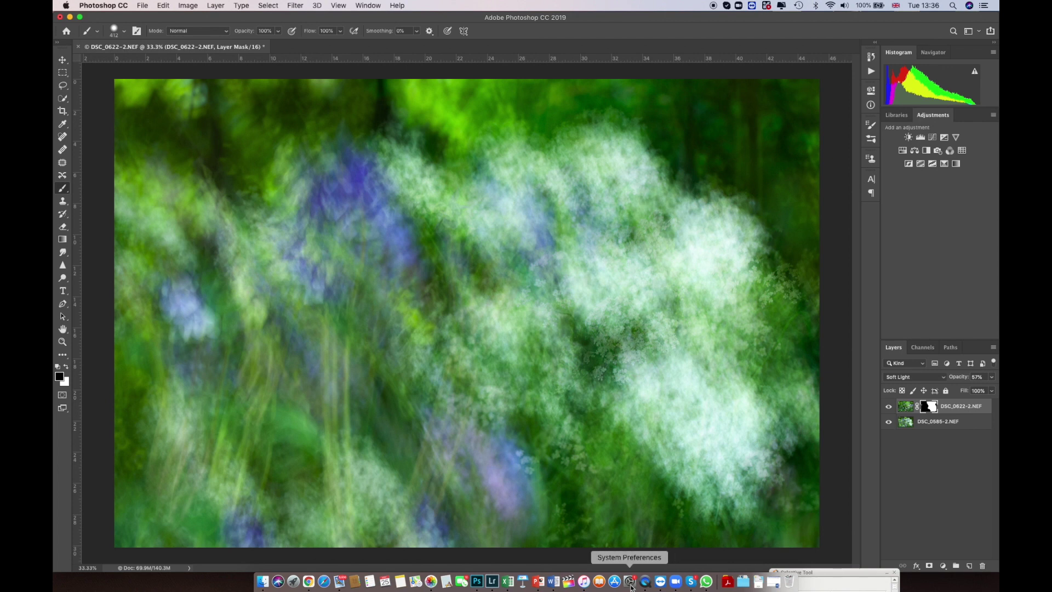
Switch to painting white at 18% brush opacity, then toggle the top layer off and on to compare
{"action": "left_click", "coordinate": [65, 369]}
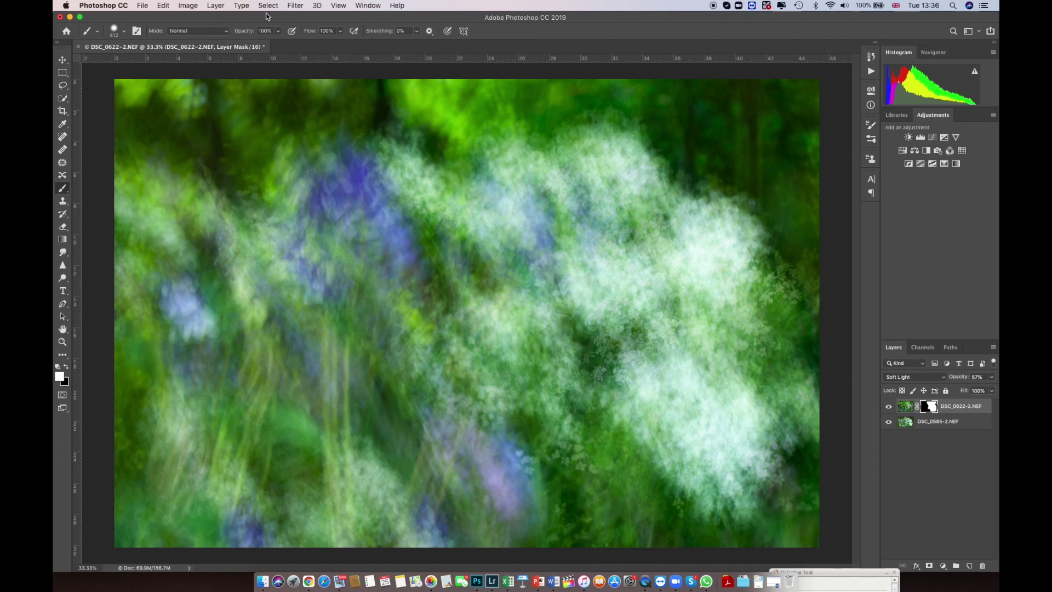
{"action": "left_click", "coordinate": [278, 30]}
{"action": "left_click_drag", "start_coordinate": [282, 42], "coordinate": [236, 42]}
{"action": "left_click_drag", "start_coordinate": [239, 42], "coordinate": [243, 42]}
{"action": "left_click", "coordinate": [346, 180]}
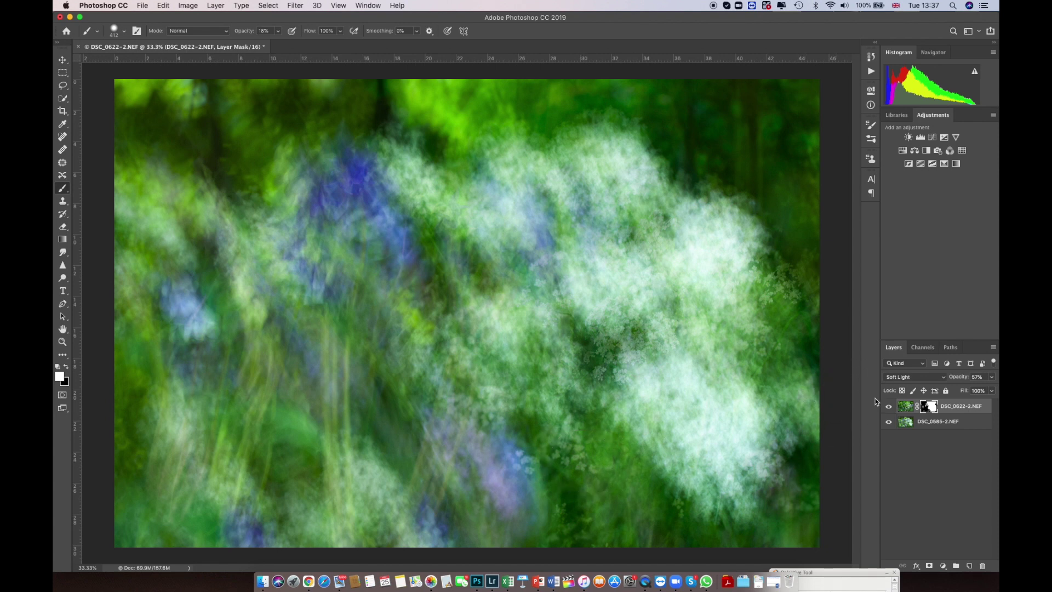
{"action": "left_click", "coordinate": [889, 408]}
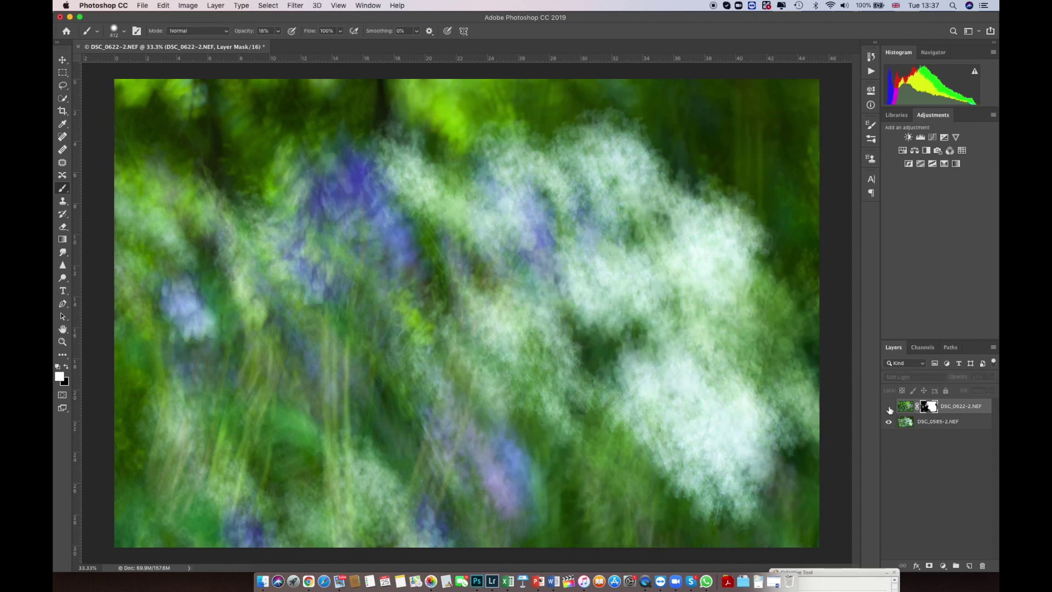
{"action": "left_click", "coordinate": [889, 408]}
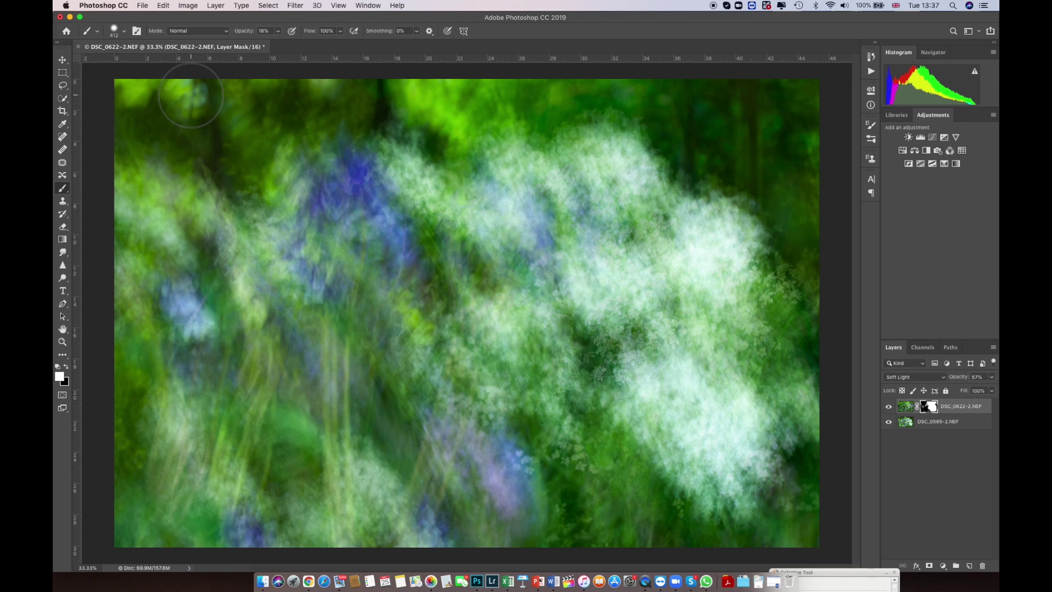
Flatten the two flower layers into a single Background layer with Layer > Flatten Image
{"action": "left_click", "coordinate": [224, 8]}
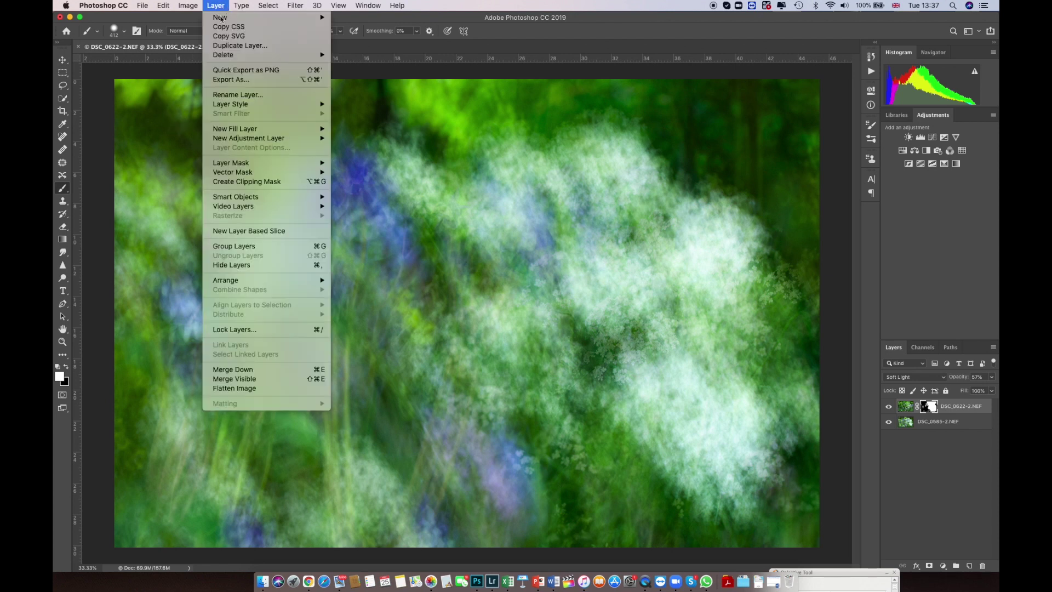
{"action": "left_click", "coordinate": [236, 388]}
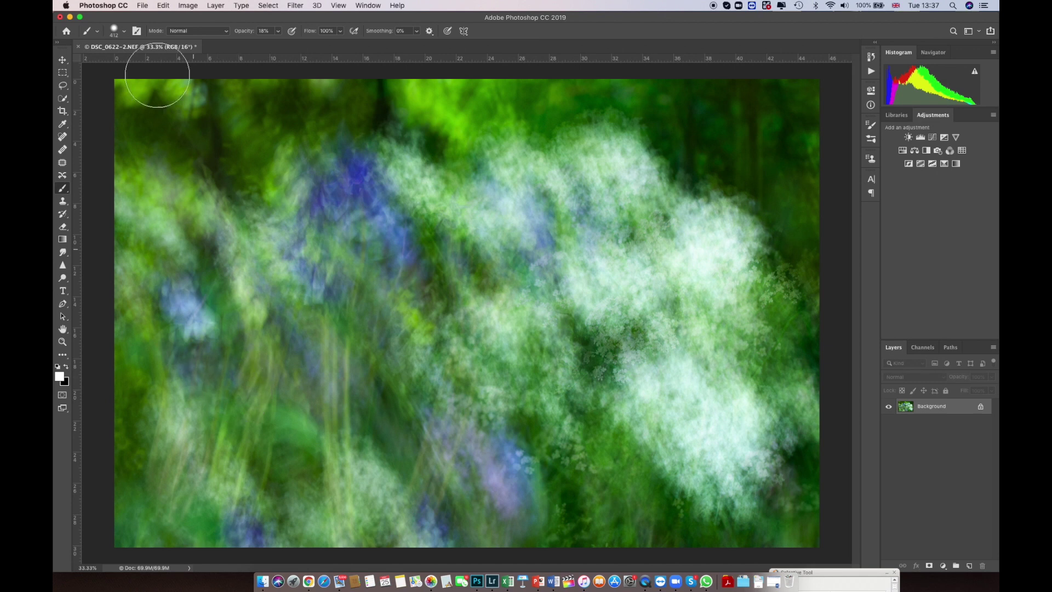
{"action": "left_click", "coordinate": [143, 6]}
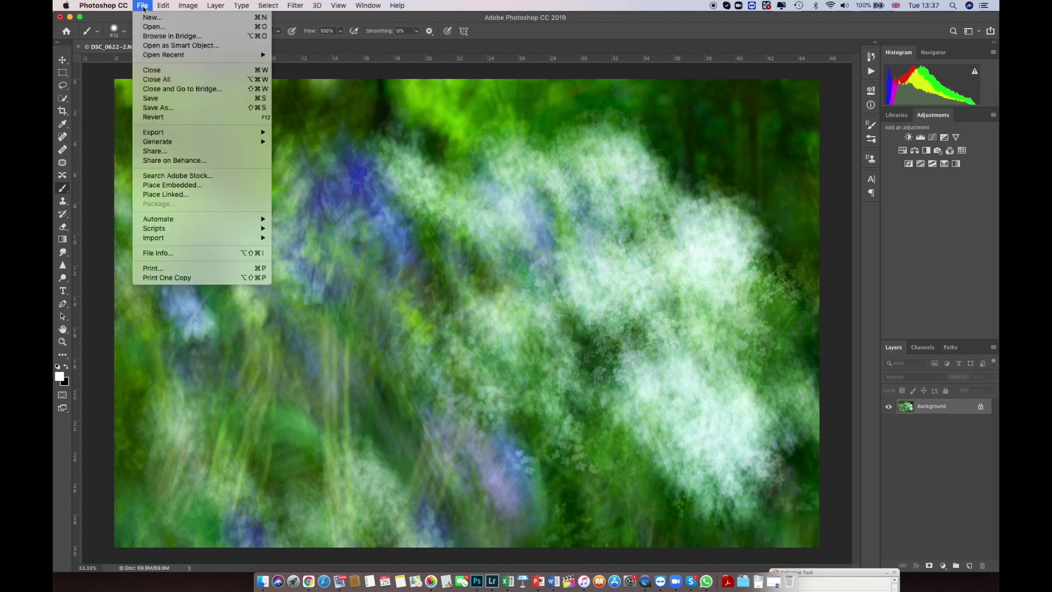
Save the flattened composite as DSC_0585-2-Edit-3.tif and return to Lightroom Classic's Library
{"action": "left_click", "coordinate": [171, 107]}
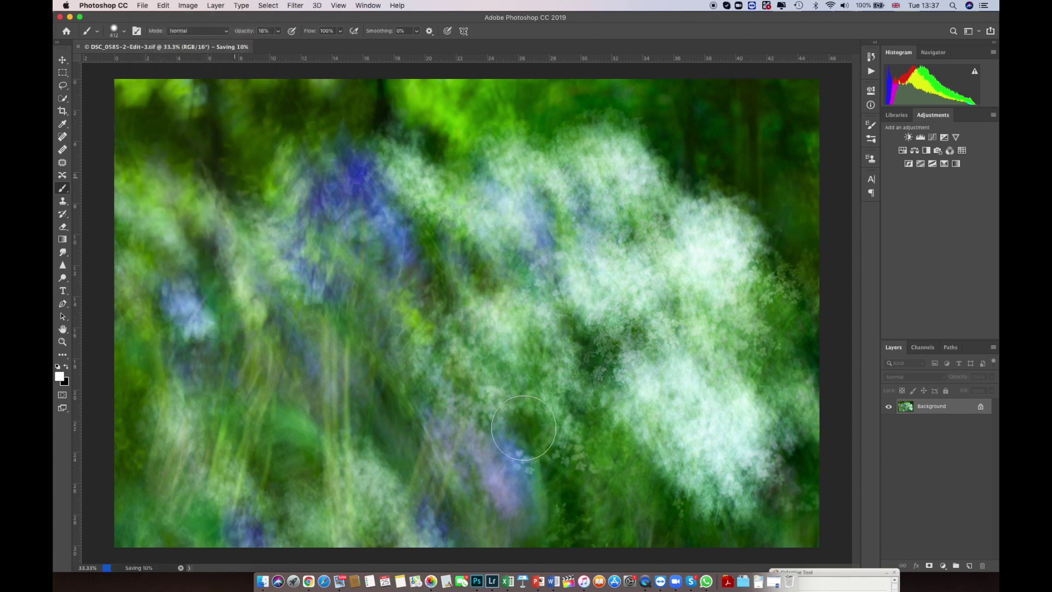
{"action": "left_click", "coordinate": [492, 582]}
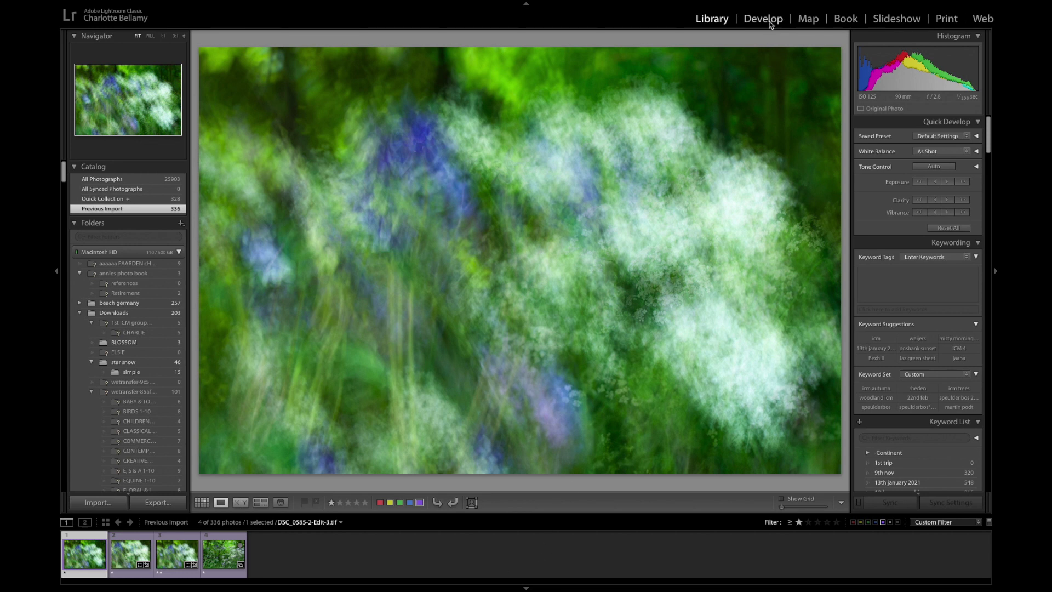
Crop DSC_0585-2-Edit-3.tif in Develop using the 5 x 7 aspect ratio
{"action": "left_click", "coordinate": [769, 22]}
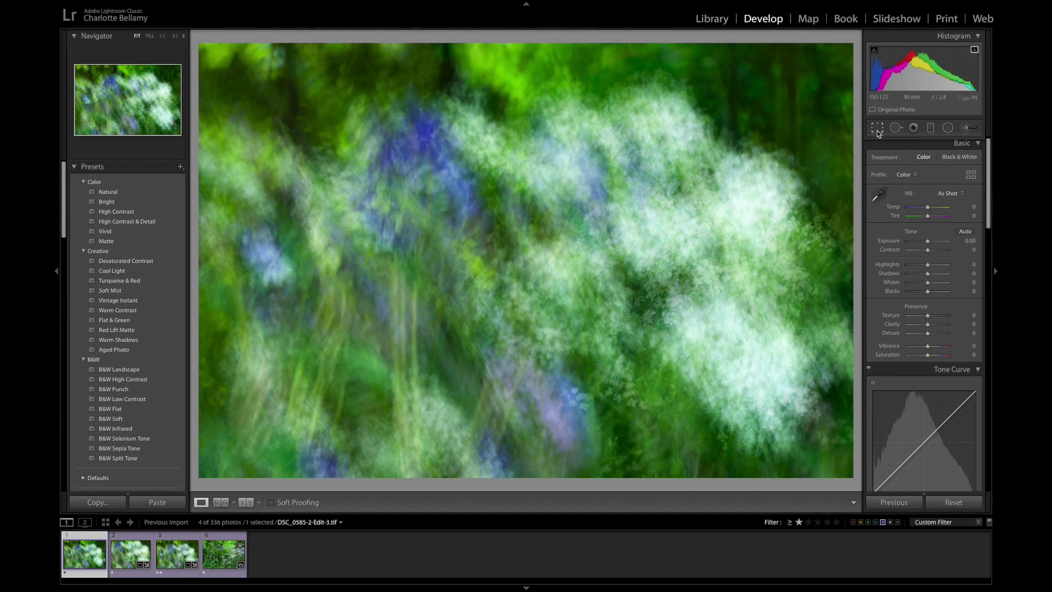
{"action": "left_click", "coordinate": [877, 127]}
{"action": "left_click", "coordinate": [960, 160]}
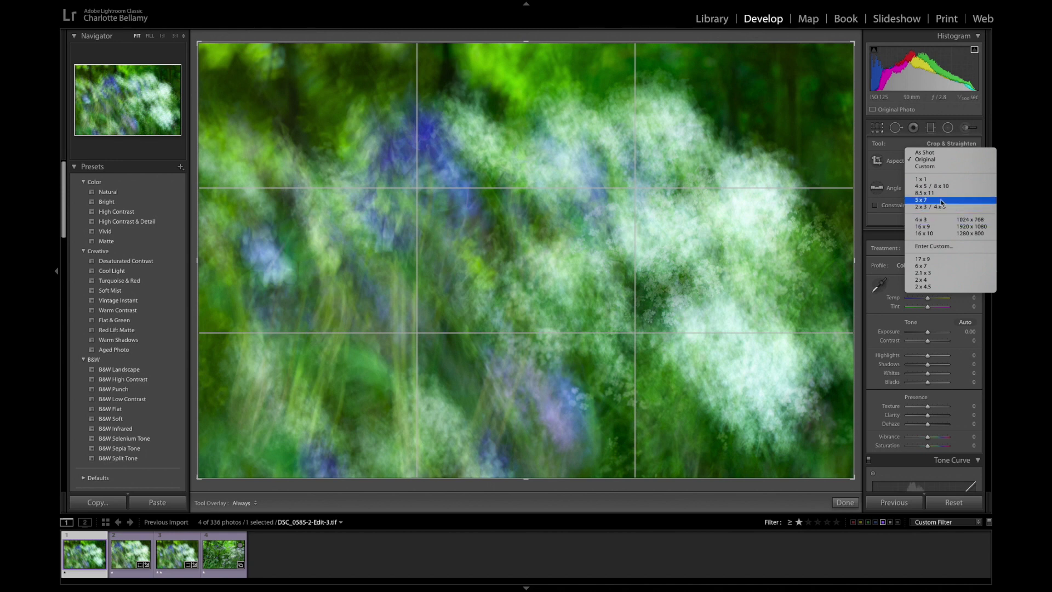
{"action": "left_click", "coordinate": [941, 200]}
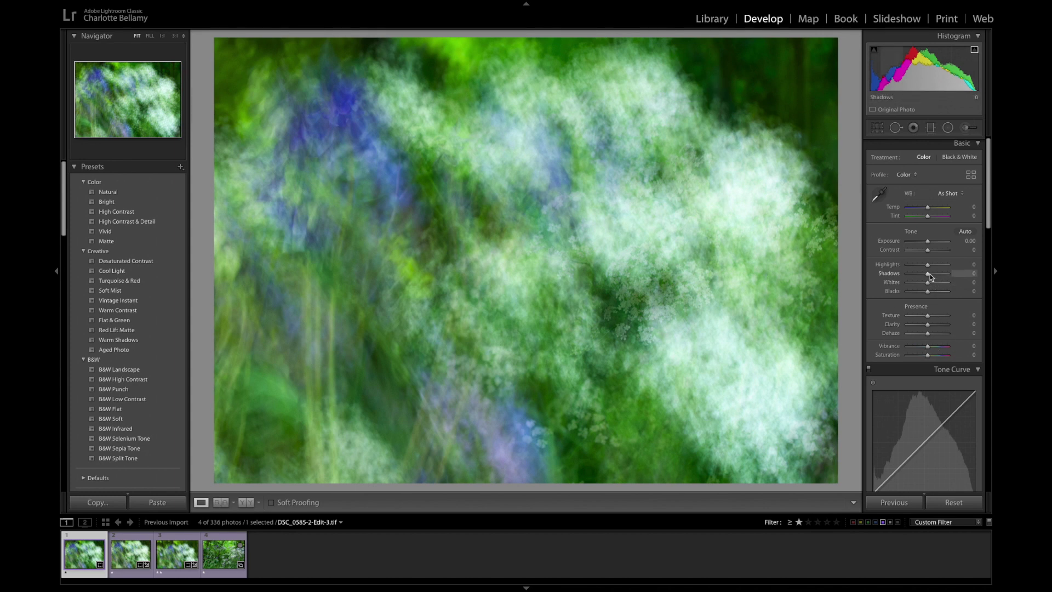
Raise Shadows to +22, then burn the upper-left corner with a Burn (Darken) brush
{"action": "mouse_move", "coordinate": [933, 275]}
{"action": "left_mouse_down"}
{"action": "mouse_move", "coordinate": [945, 270]}
{"action": "mouse_move", "coordinate": [924, 285]}
{"action": "mouse_move", "coordinate": [935, 272]}
{"action": "left_mouse_up"}
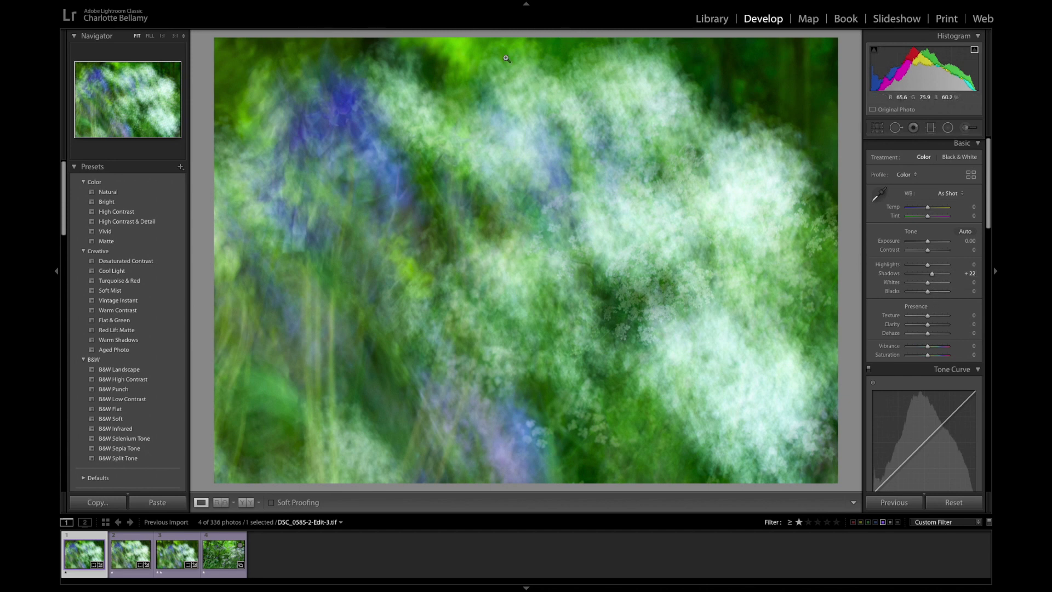
{"action": "left_click", "coordinate": [968, 129]}
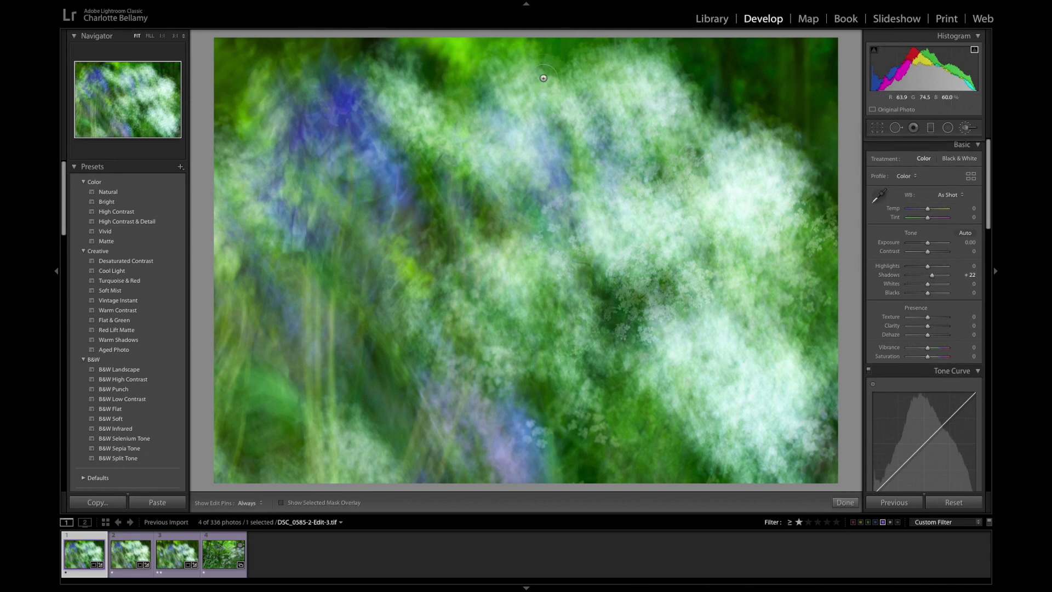
{"action": "key", "text": "h"}
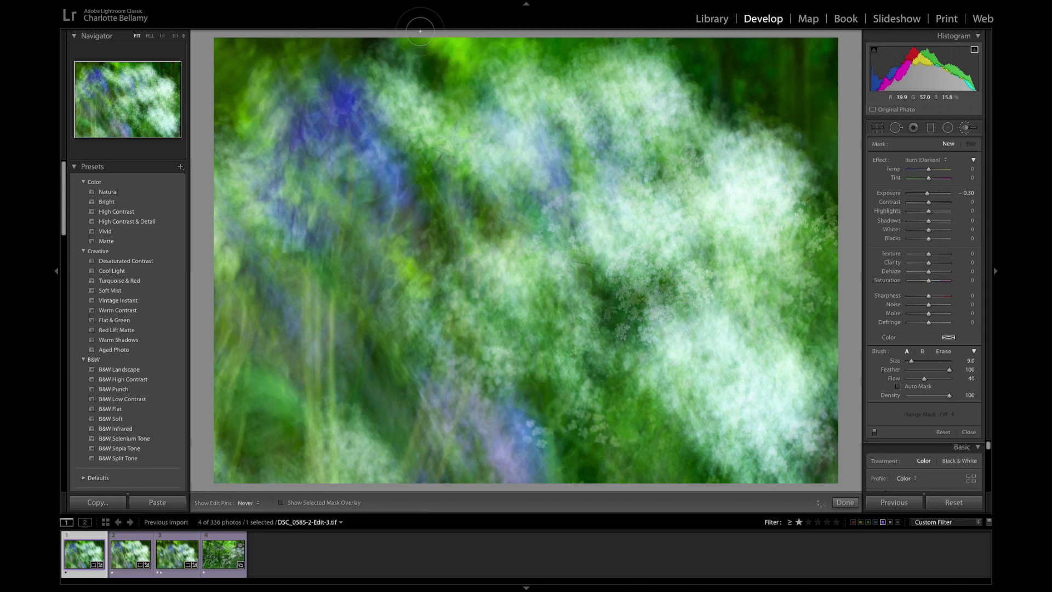
{"action": "left_click_drag", "start_coordinate": [408, 56], "coordinate": [242, 74]}
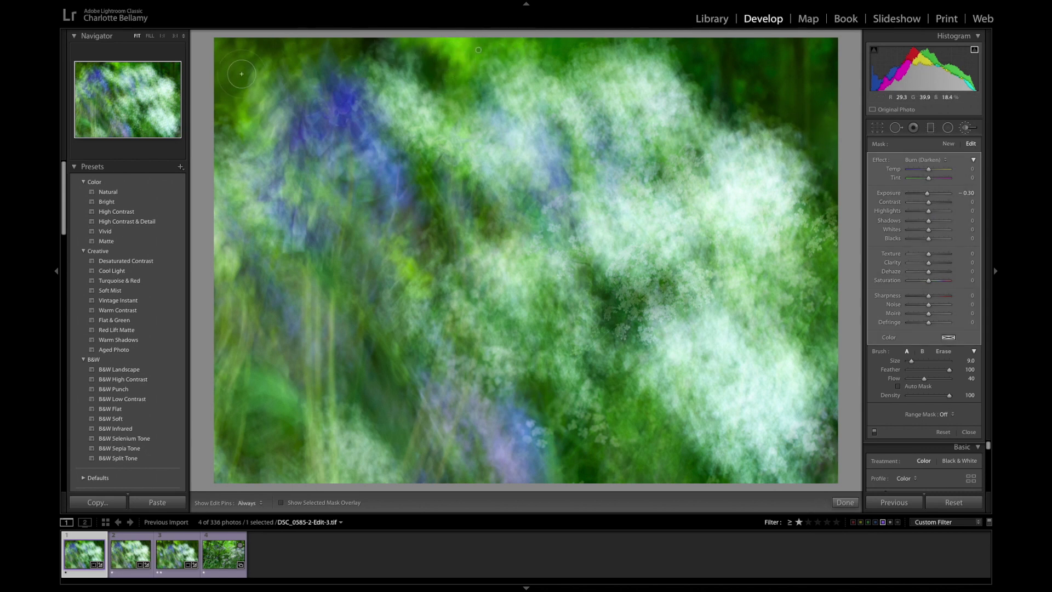
{"action": "key", "text": "h"}
Deepen the burn to -1.37 exposure and paint it around the remaining image edges
{"action": "left_click_drag", "start_coordinate": [928, 195], "coordinate": [925, 198]}
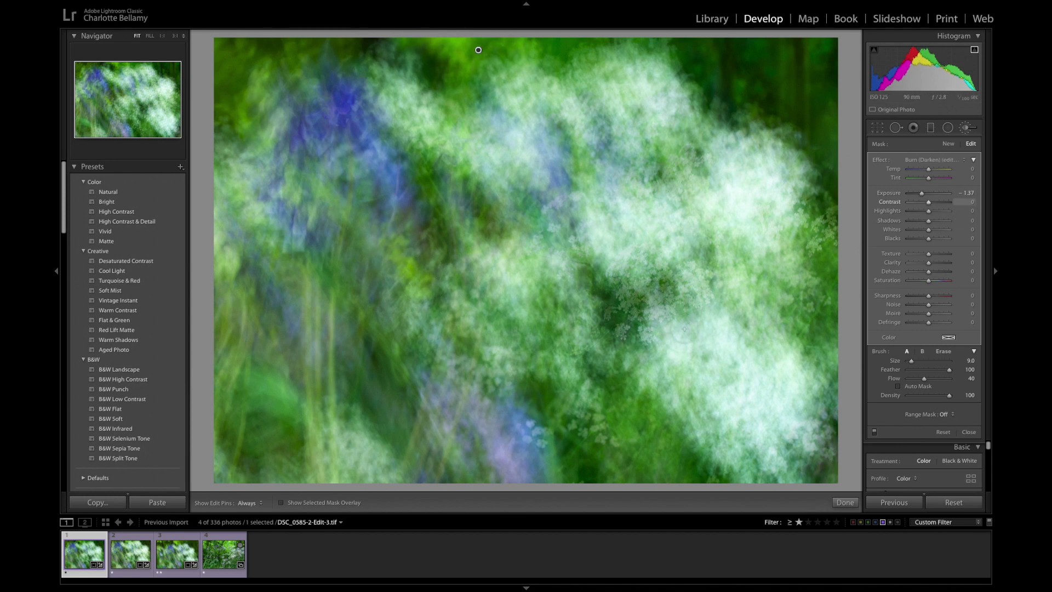
{"action": "scroll", "coordinate": [239, 356], "scroll_direction": "up", "scroll_amount": 8}
{"action": "key", "text": "h"}
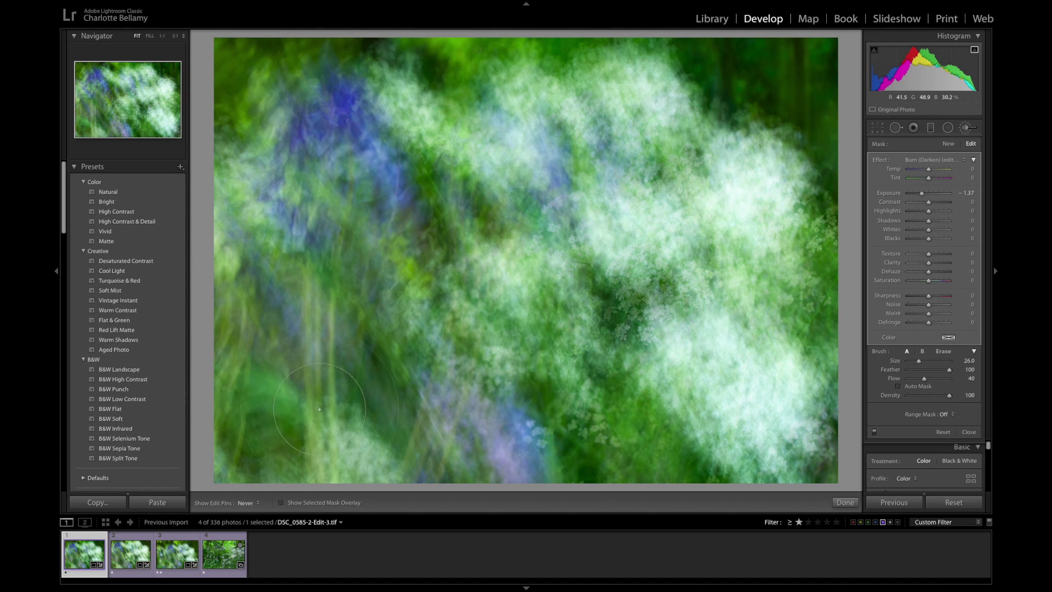
{"action": "scroll", "coordinate": [403, 432], "scroll_direction": "up", "scroll_amount": 1}
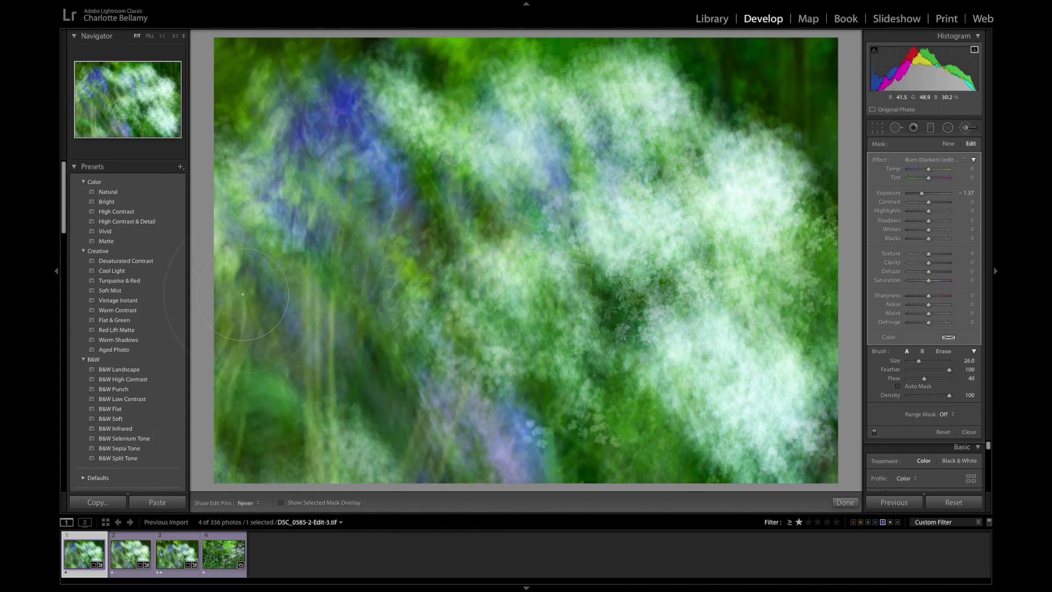
{"action": "key", "text": "h"}
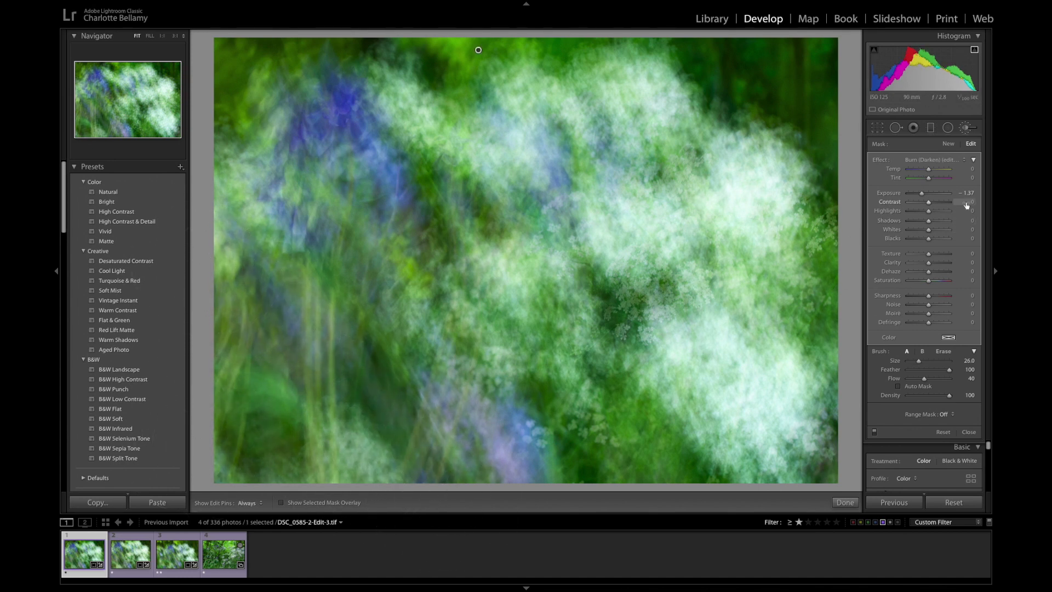
{"action": "key", "text": "h"}
{"action": "key", "text": "h"}
{"action": "left_click", "coordinate": [965, 129]}
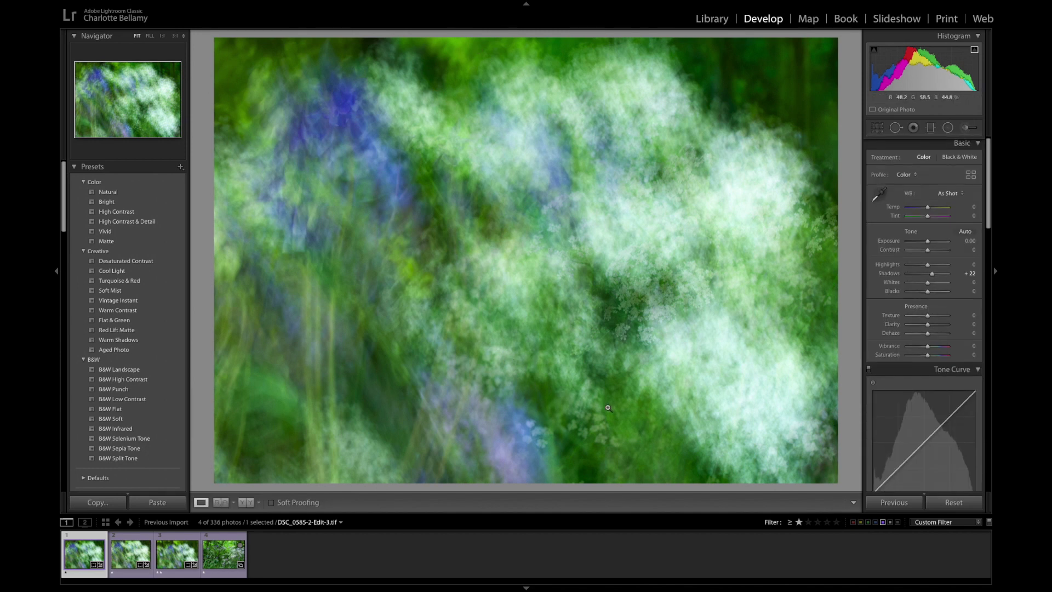
Set Green Luminance to +16 in the HSL/Color panel
{"action": "scroll", "coordinate": [921, 308], "scroll_direction": "down", "scroll_amount": 2}
{"action": "scroll", "coordinate": [920, 308], "scroll_direction": "down", "scroll_amount": 7}
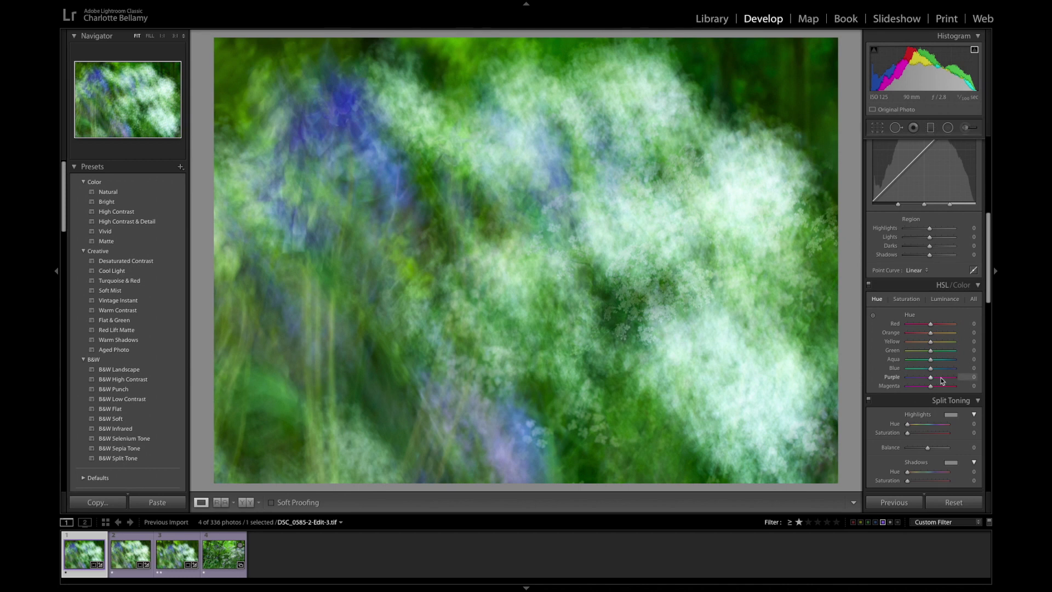
{"action": "scroll", "coordinate": [941, 380], "scroll_direction": "down", "scroll_amount": 1}
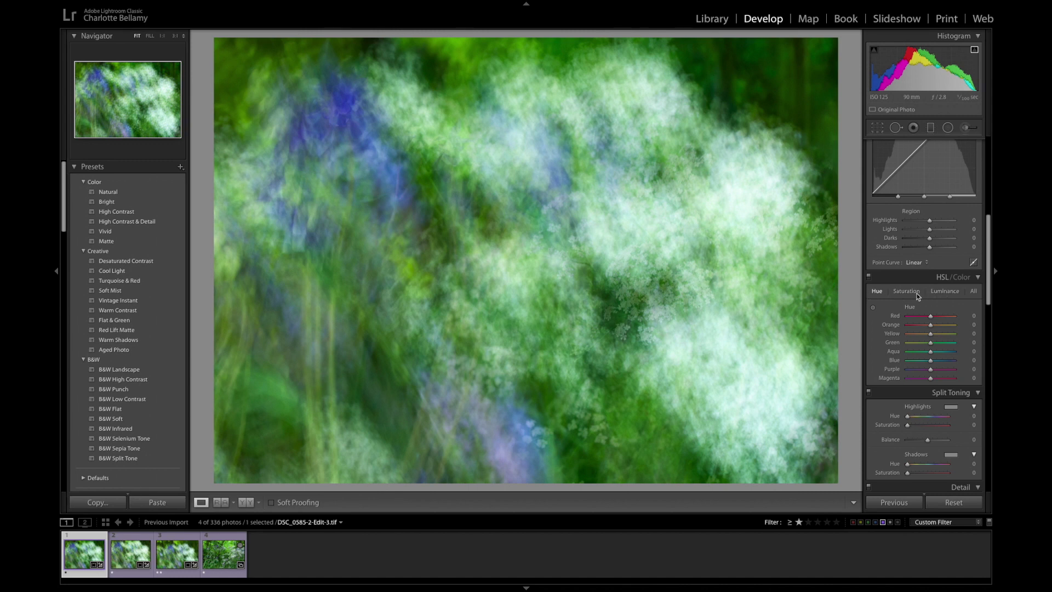
{"action": "left_click", "coordinate": [937, 295]}
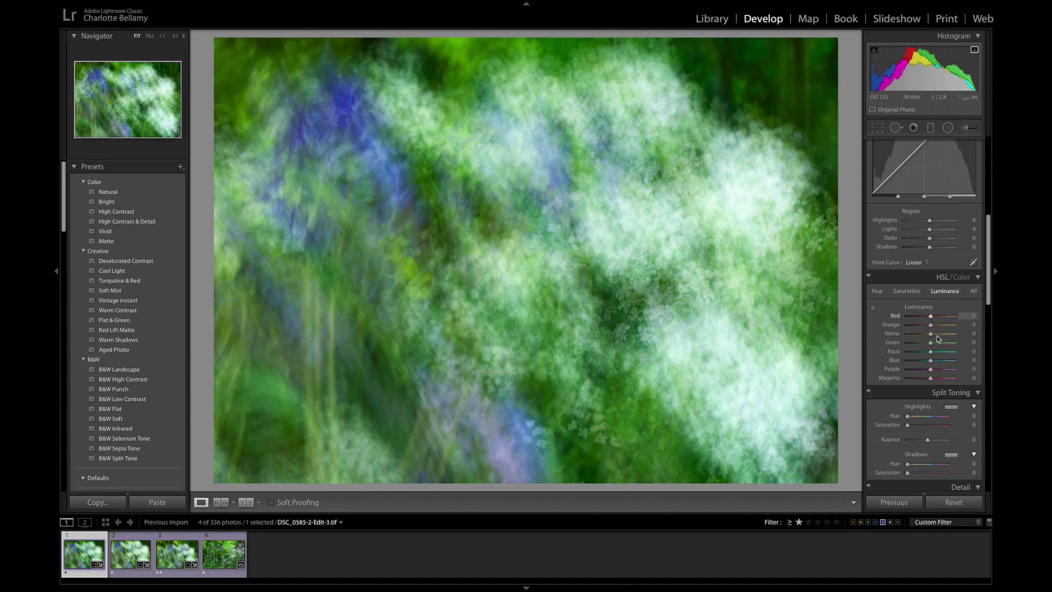
{"action": "left_click_drag", "start_coordinate": [934, 347], "coordinate": [958, 346]}
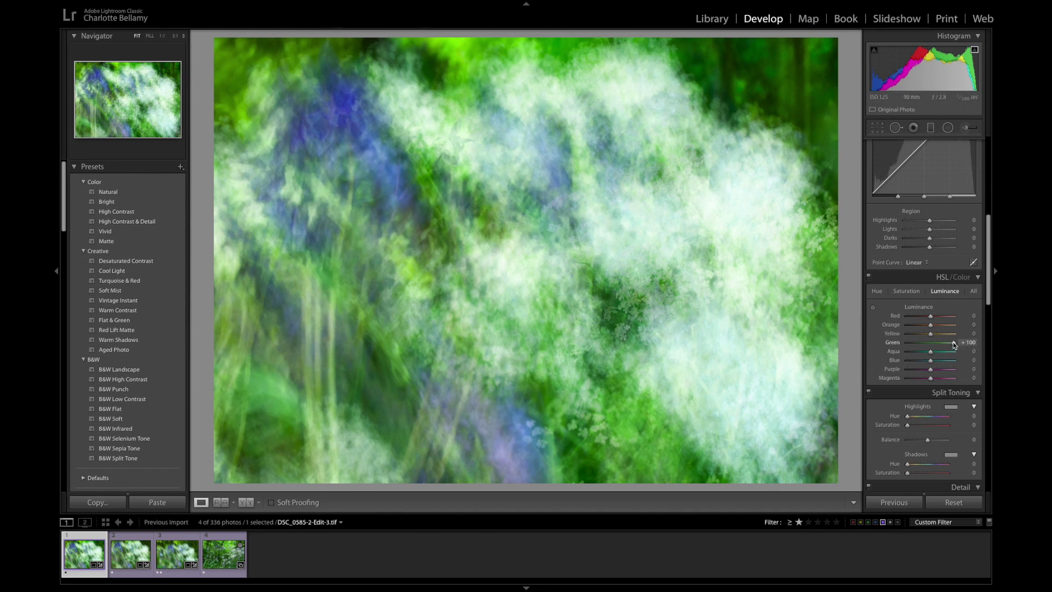
{"action": "left_click_drag", "start_coordinate": [952, 345], "coordinate": [933, 348]}
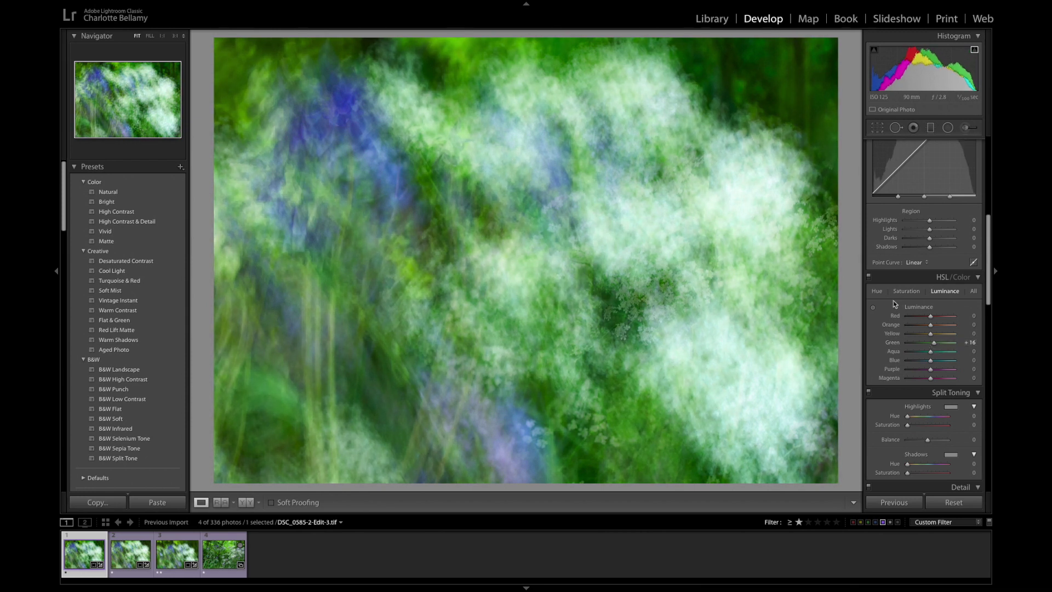
Lower Green Saturation and shift Green Hue to -7
{"action": "left_click", "coordinate": [906, 291]}
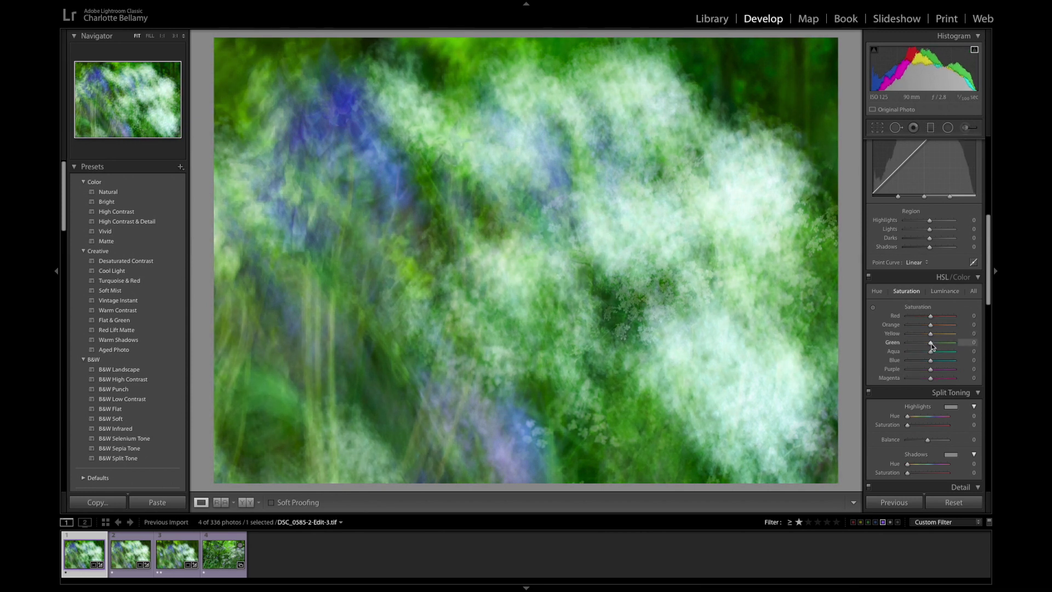
{"action": "mouse_move", "coordinate": [931, 346]}
{"action": "left_mouse_down"}
{"action": "mouse_move", "coordinate": [922, 345]}
{"action": "mouse_move", "coordinate": [933, 344]}
{"action": "left_mouse_up"}
{"action": "left_click", "coordinate": [877, 291]}
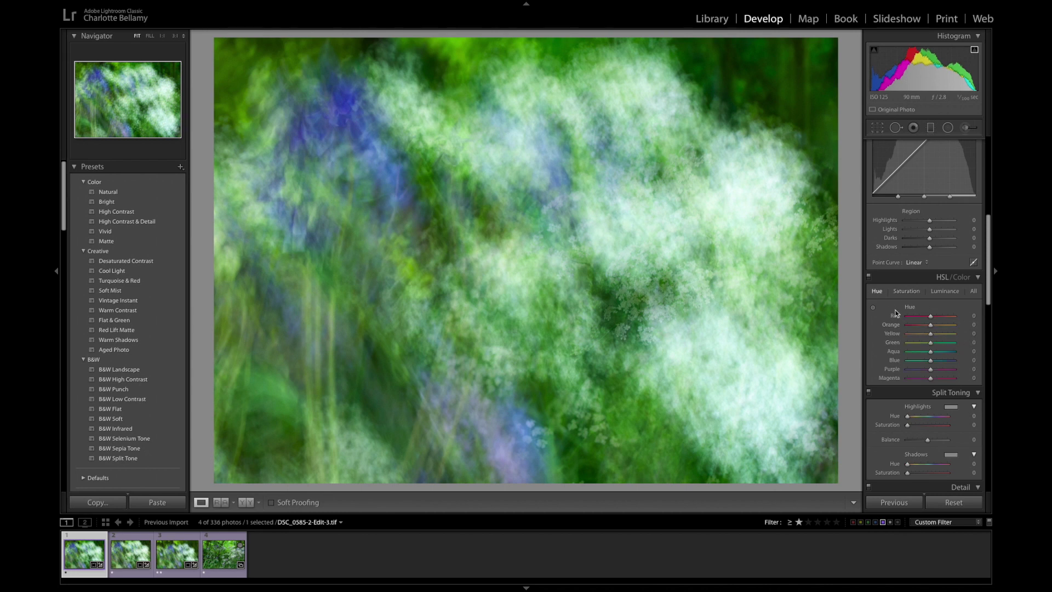
{"action": "left_click_drag", "start_coordinate": [933, 347], "coordinate": [930, 348]}
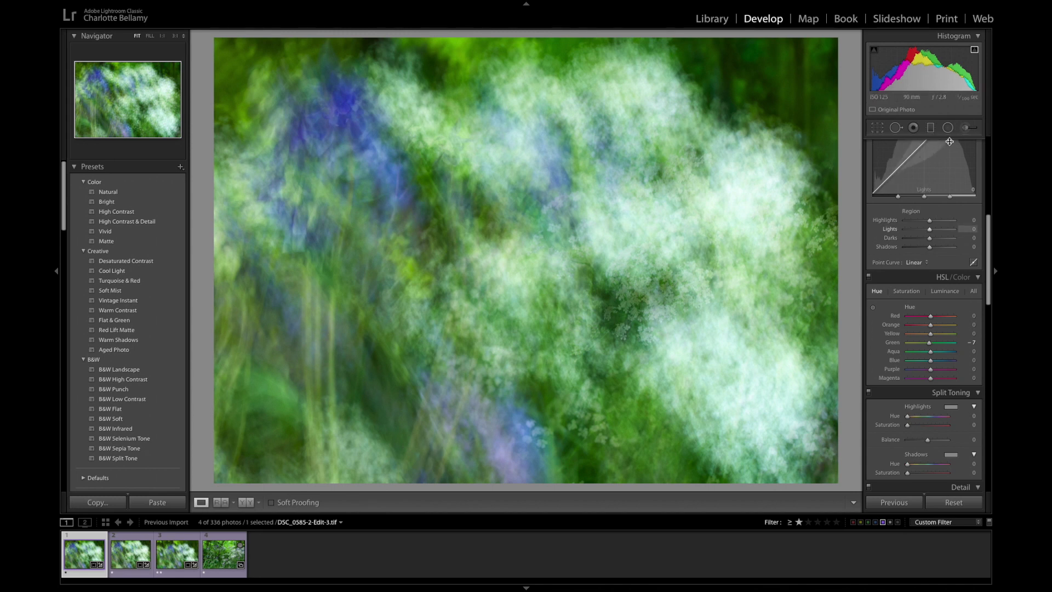
Paint a Clarity -81 brush adjustment over the lower-left stems
{"action": "left_click", "coordinate": [962, 131]}
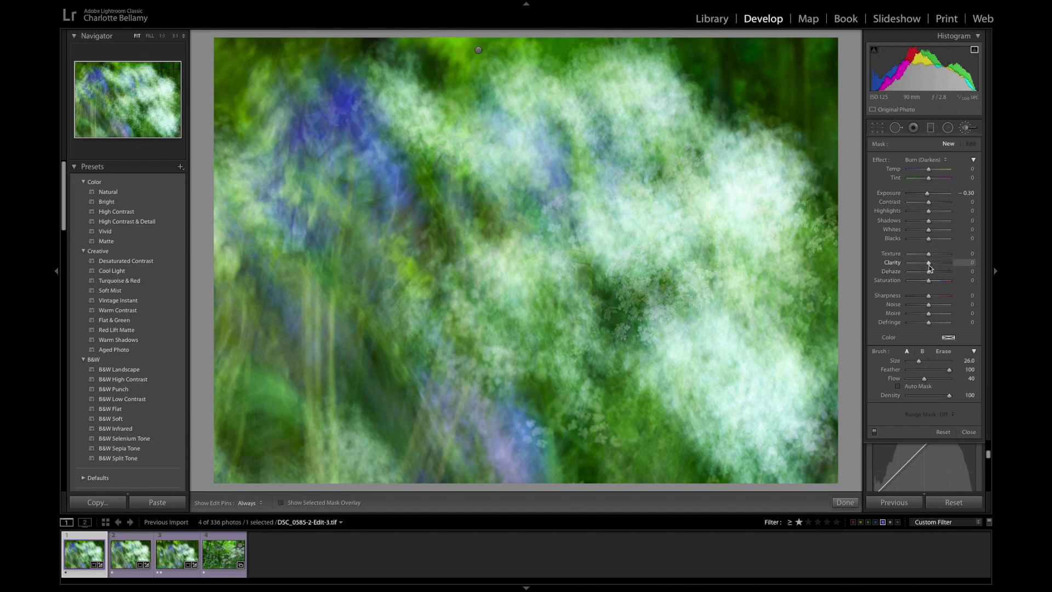
{"action": "scroll", "coordinate": [416, 345], "scroll_direction": "down", "scroll_amount": 2}
{"action": "left_click_drag", "start_coordinate": [930, 266], "coordinate": [914, 265]}
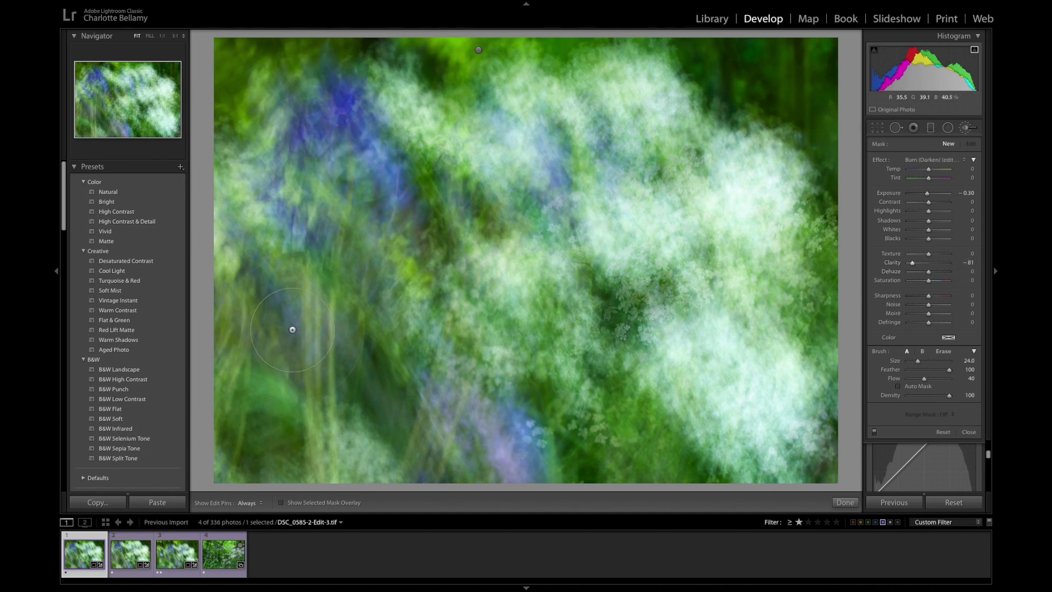
{"action": "key", "text": "h"}
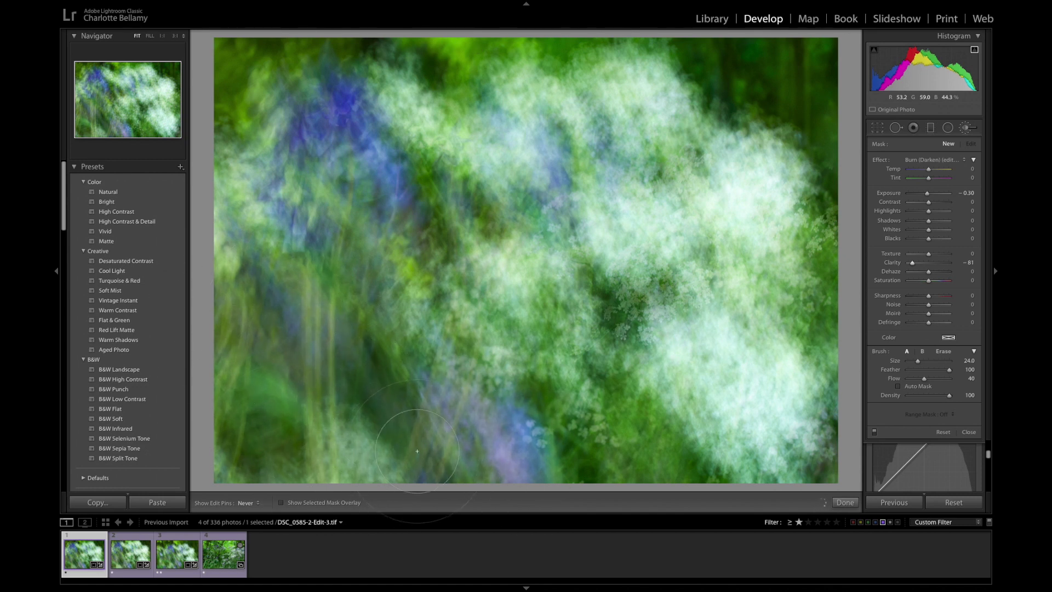
{"action": "key", "text": "h"}
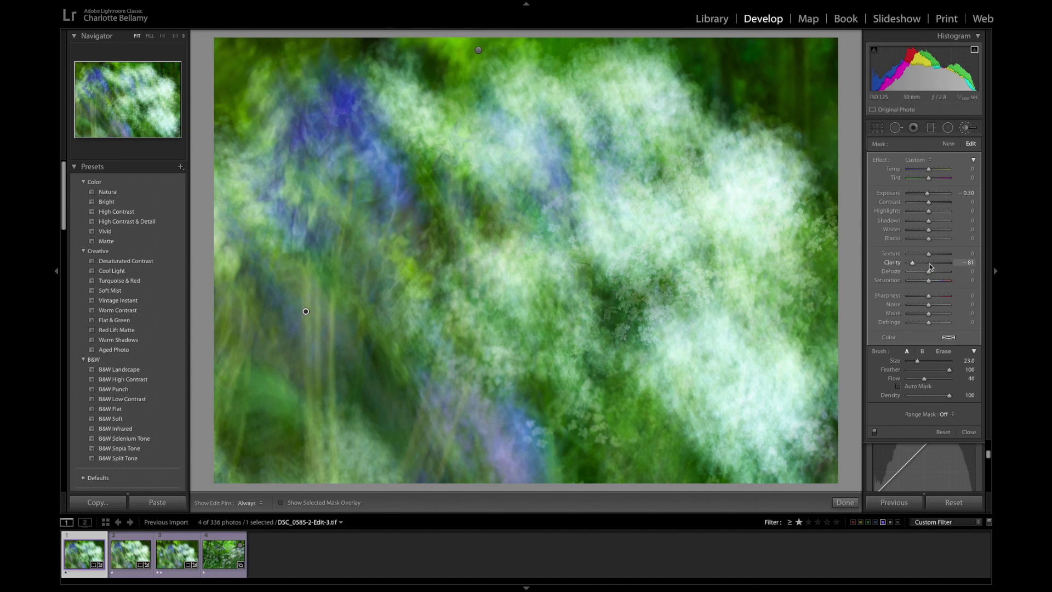
Drop the stem brush's Texture to -100, paint more stems, then set Texture to -4
{"action": "left_click_drag", "start_coordinate": [929, 255], "coordinate": [903, 255]}
{"action": "key", "text": "h"}
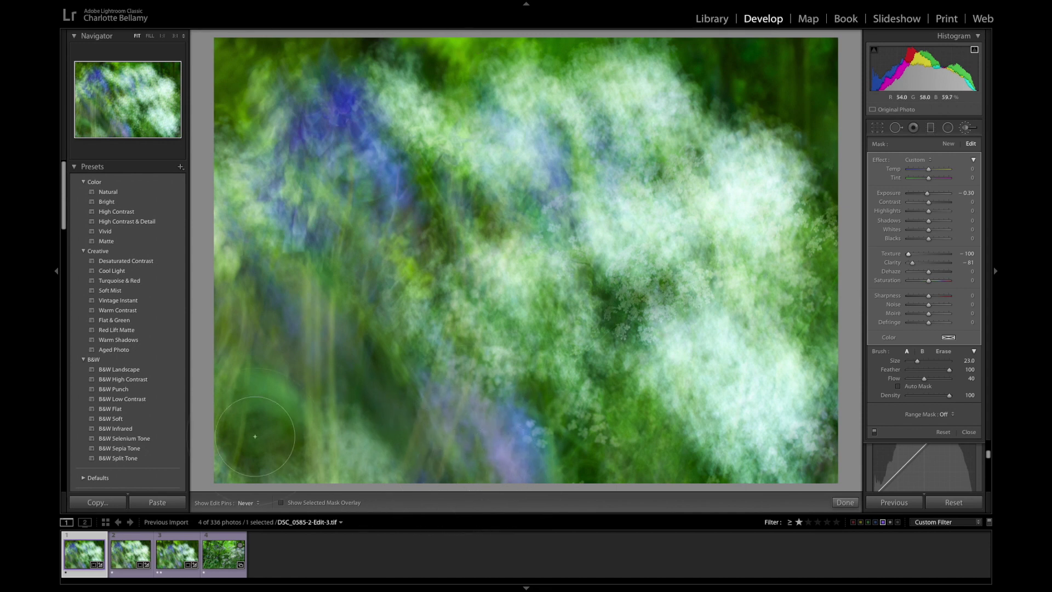
{"action": "key", "text": "h"}
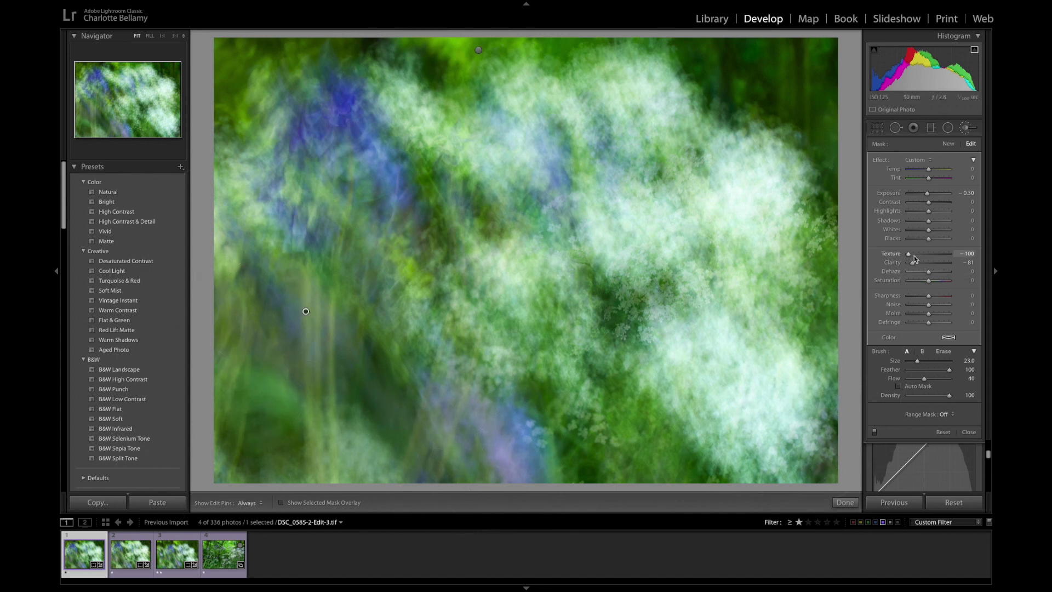
{"action": "left_click_drag", "start_coordinate": [916, 255], "coordinate": [928, 257]}
Shrink the 5 x 7 crop frame from the bottom-left corner and apply it
{"action": "left_click", "coordinate": [875, 128]}
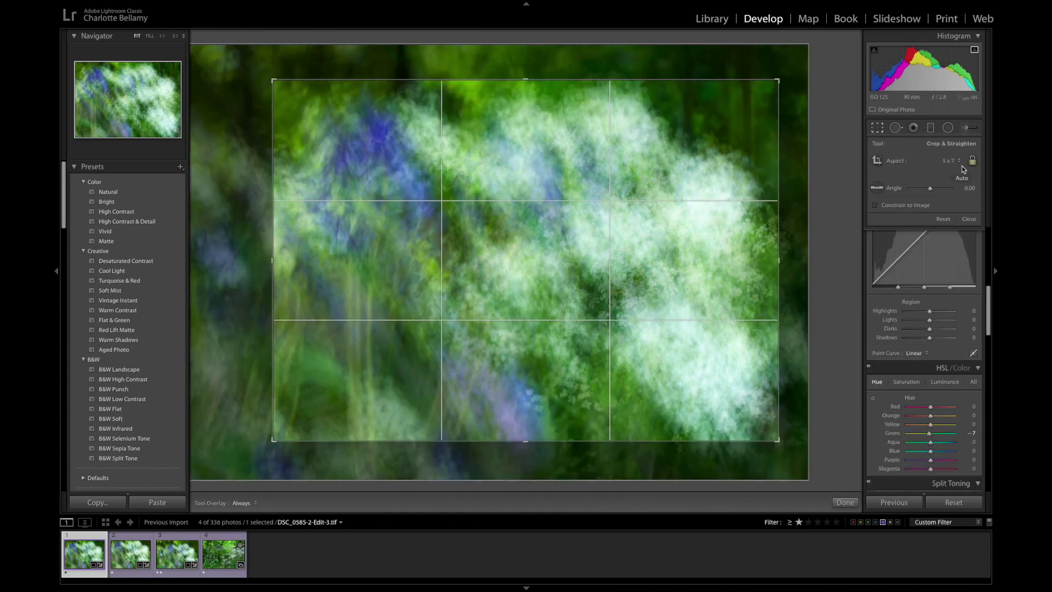
{"action": "left_click_drag", "start_coordinate": [273, 440], "coordinate": [279, 423]}
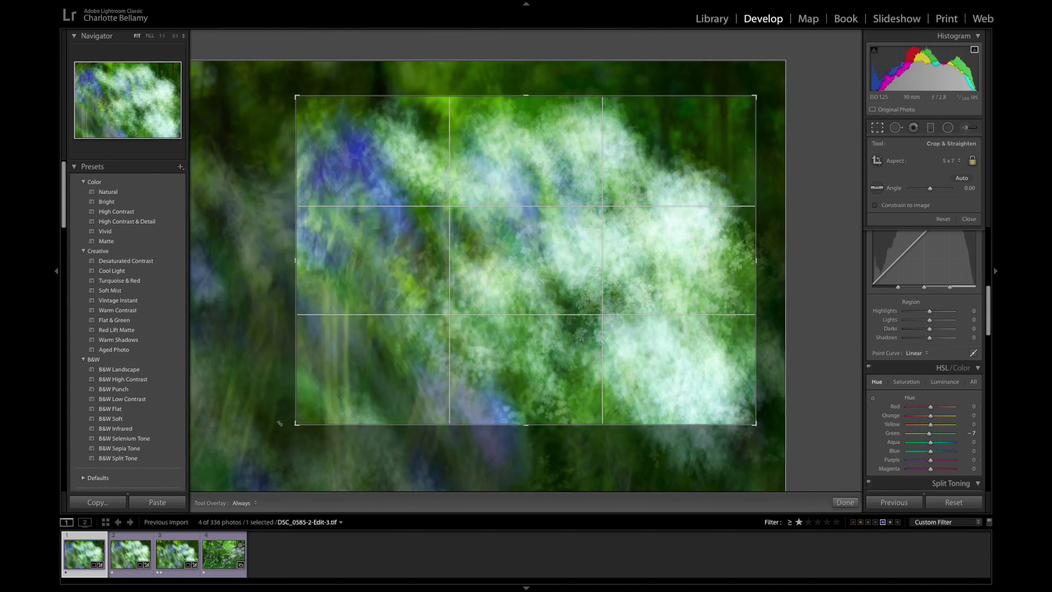
{"action": "key", "text": "Return"}
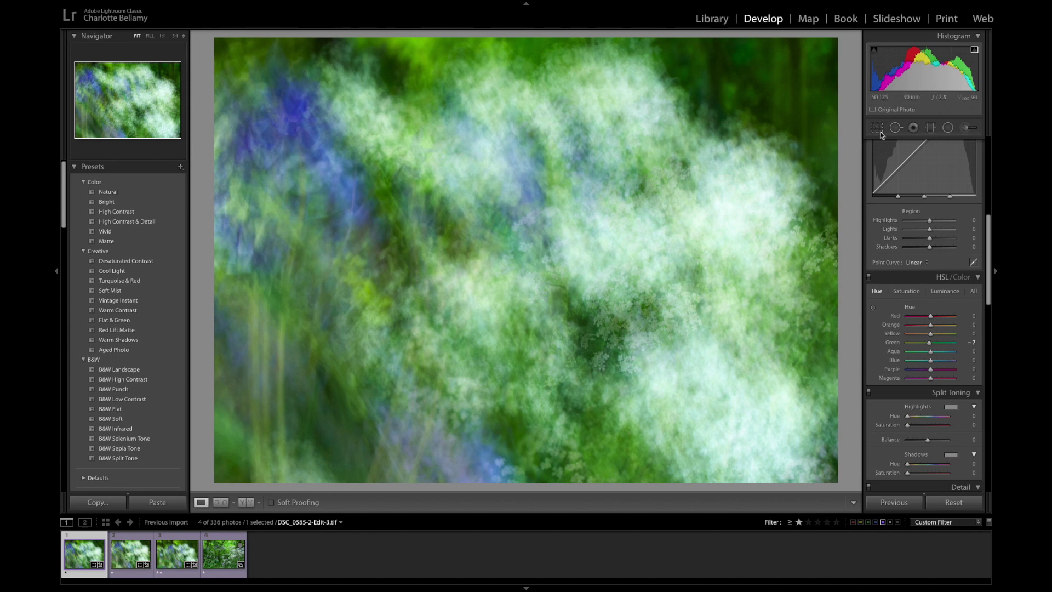
Reposition the photo within the 5 x 7 crop to frame the white and blue blooms
{"action": "left_click", "coordinate": [877, 127]}
{"action": "left_click_drag", "start_coordinate": [539, 258], "coordinate": [531, 254]}
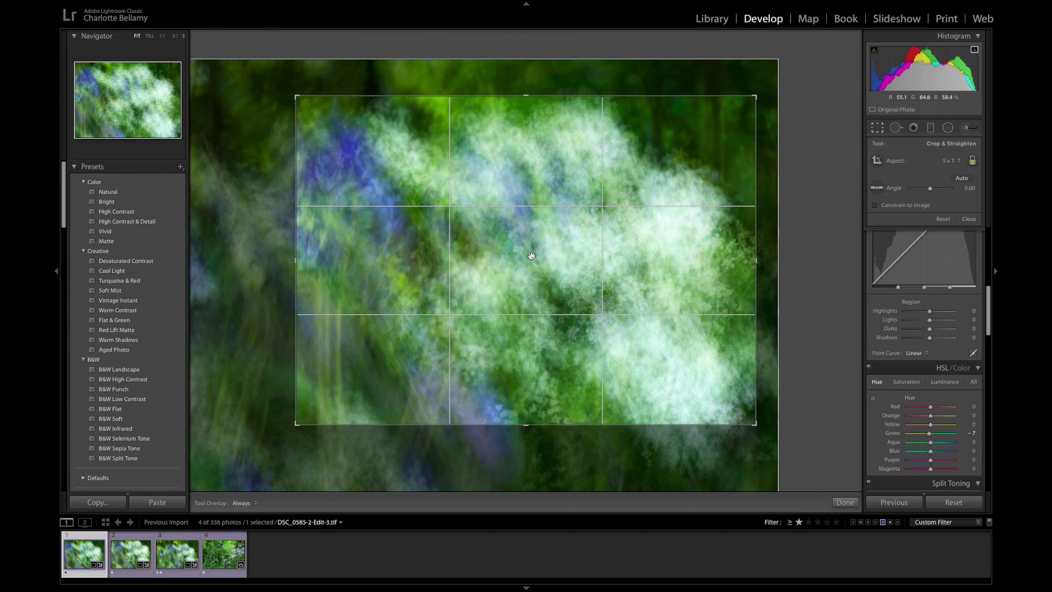
{"action": "key", "text": "Return"}
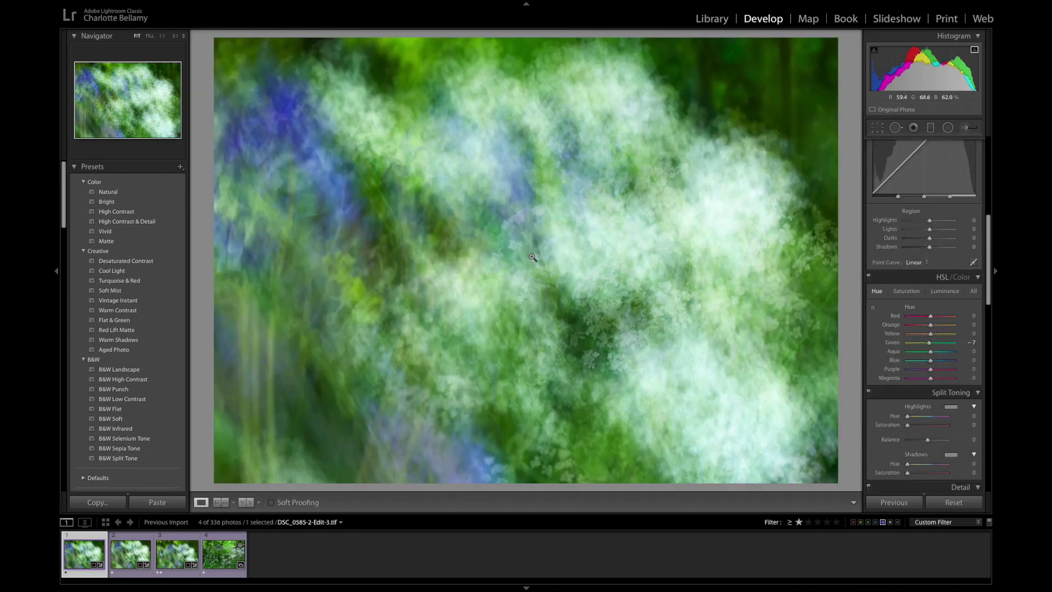